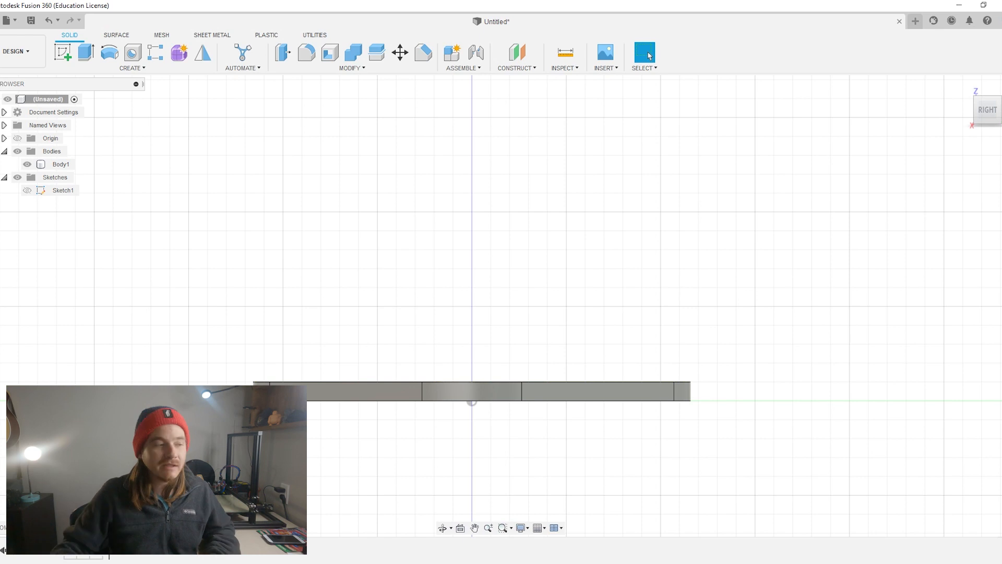
Start a sketch on the vertical plane through the flange's centre and draw a vertical line 3.5 in (88.90 mm) up from the origin
key("l")
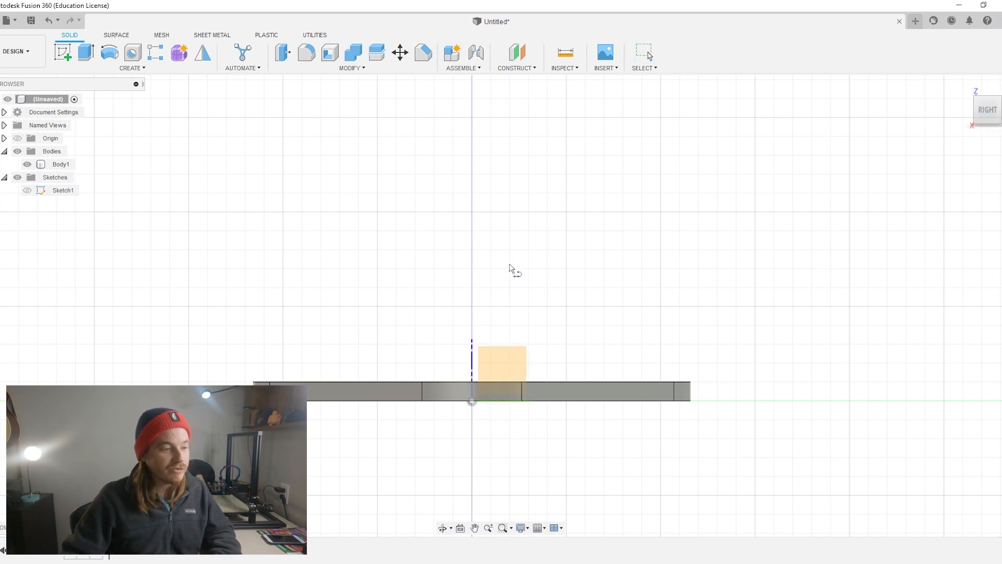
left_click(501, 370)
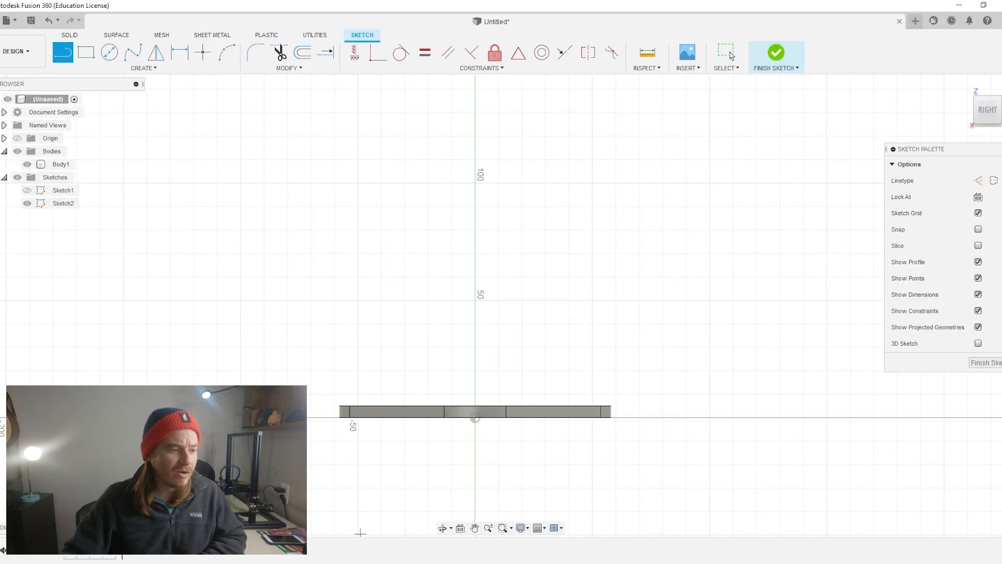
left_click(476, 418)
type("3.5")
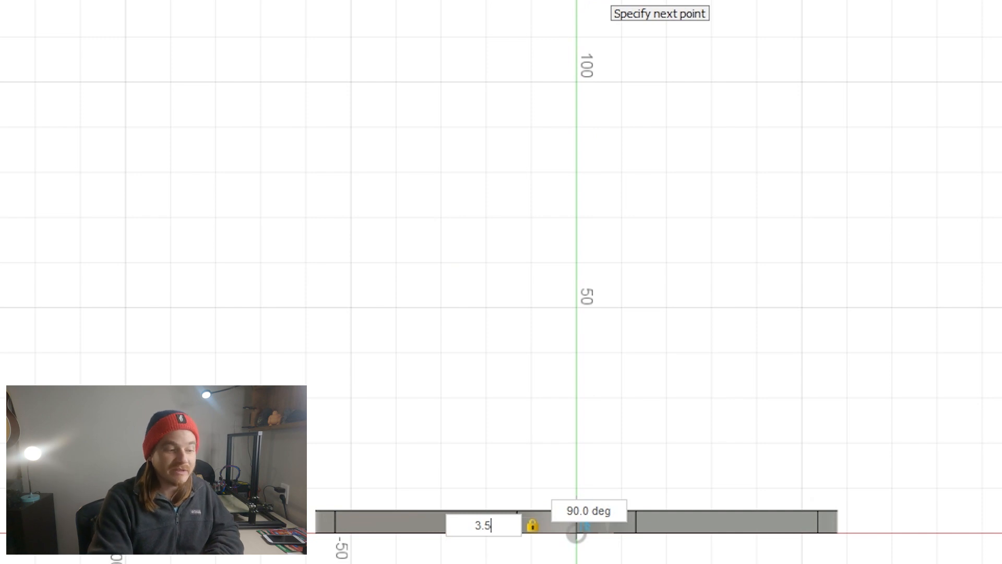
key("Return")
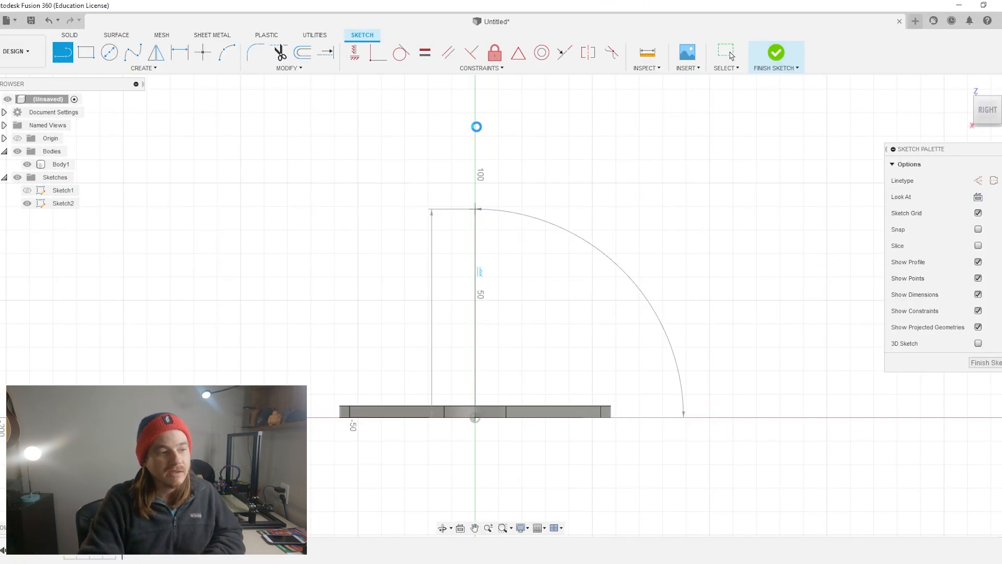
left_click(731, 54)
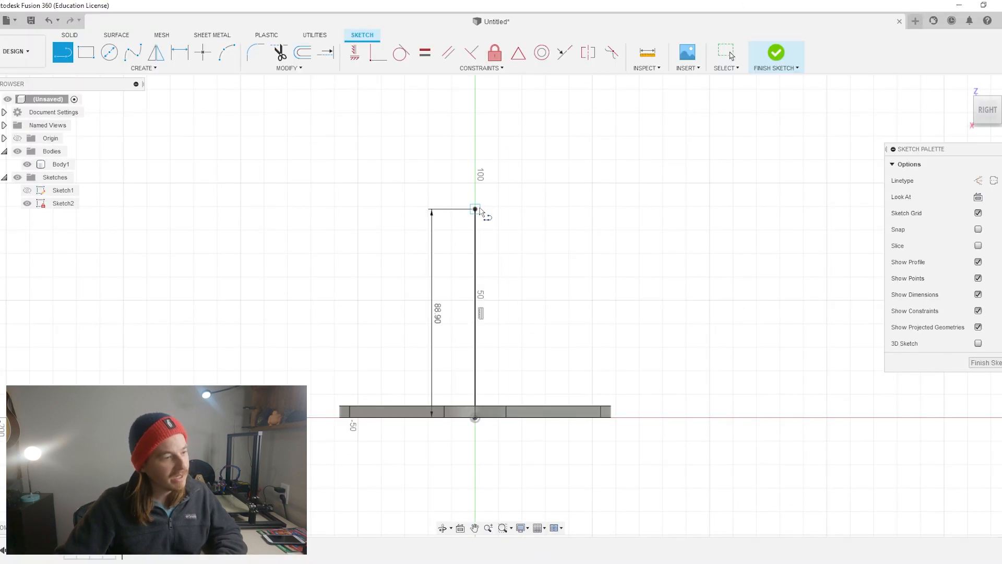
Draw a 48 mm horizontal line outward from the upper end of the vertical line
left_click(475, 209)
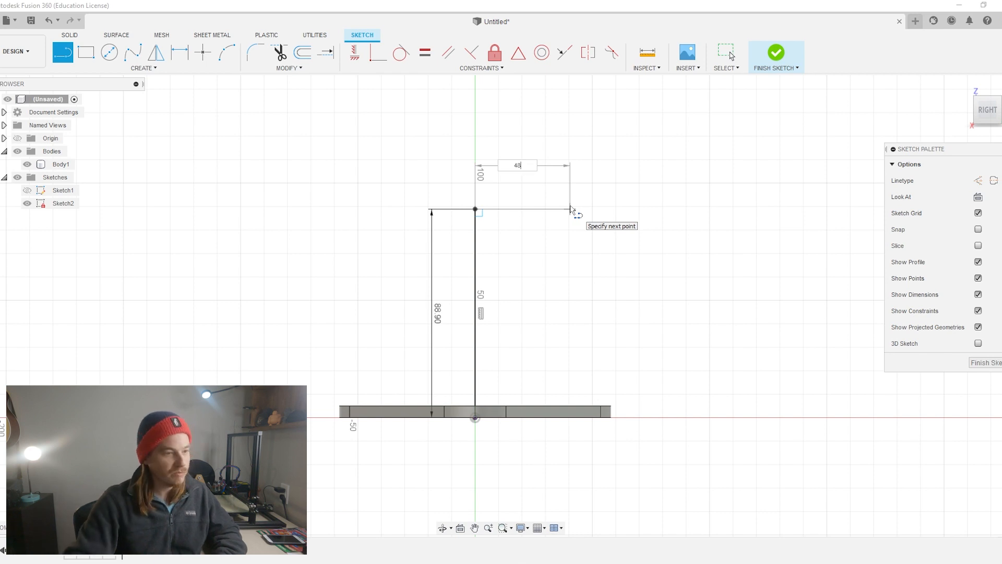
key("Tab")
key("Return")
key("Escape")
middle_click_drag(569, 208, 543, 378, "shift")
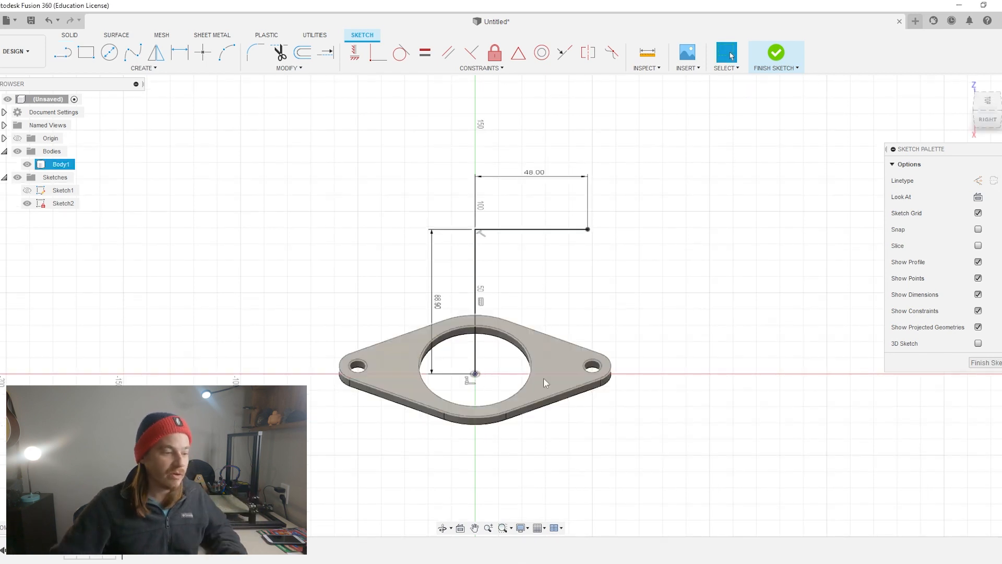
Draw a 24 mm horizontal line from the origin towards the edge of the flange's central hole
middle_click_drag(628, 376, 618, 290, "shift")
key("l")
left_click(475, 407)
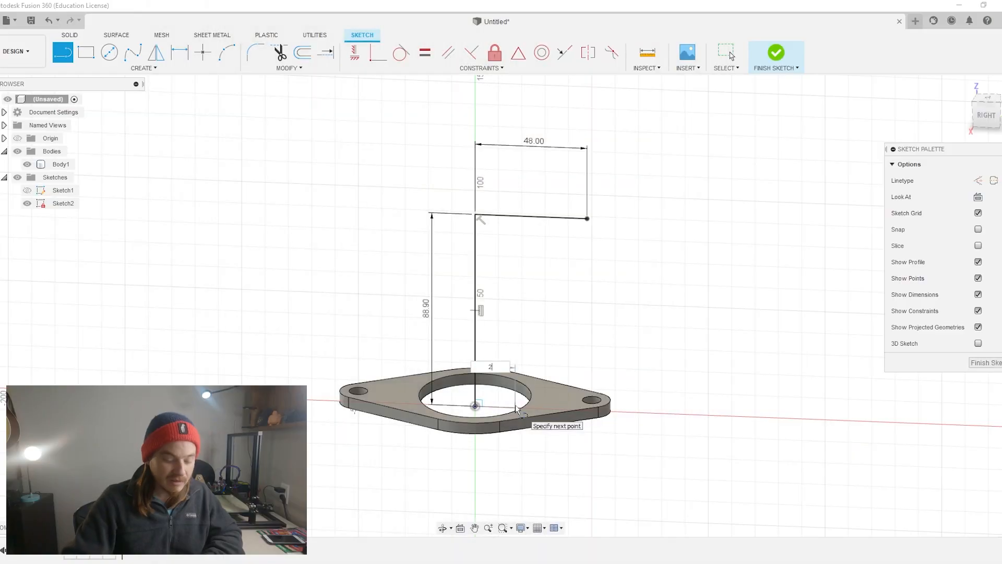
type("4")
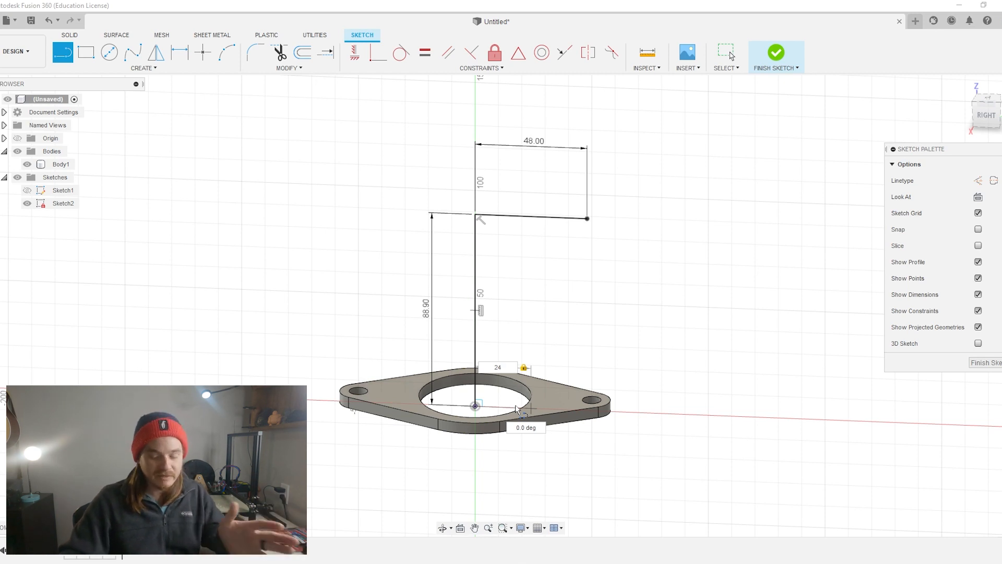
key("Return")
key("Escape")
middle_click_drag(550, 476, 550, 510, "shift")
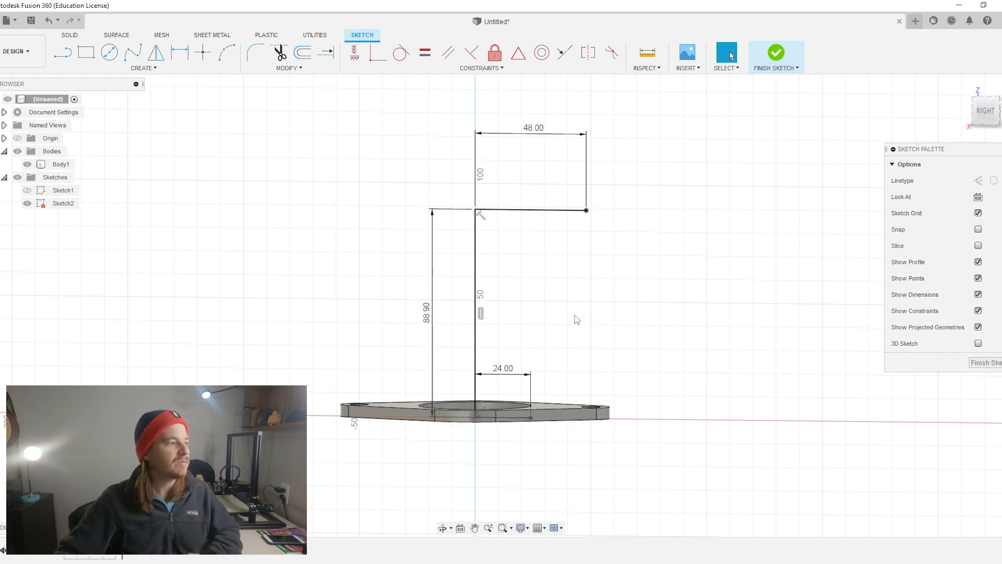
Close the profile with an inward-curving three-point arc joining the outer ends of the 48 mm and 24 mm lines, and finish the sketch
left_click(226, 52)
left_click(586, 210)
left_click(530, 420)
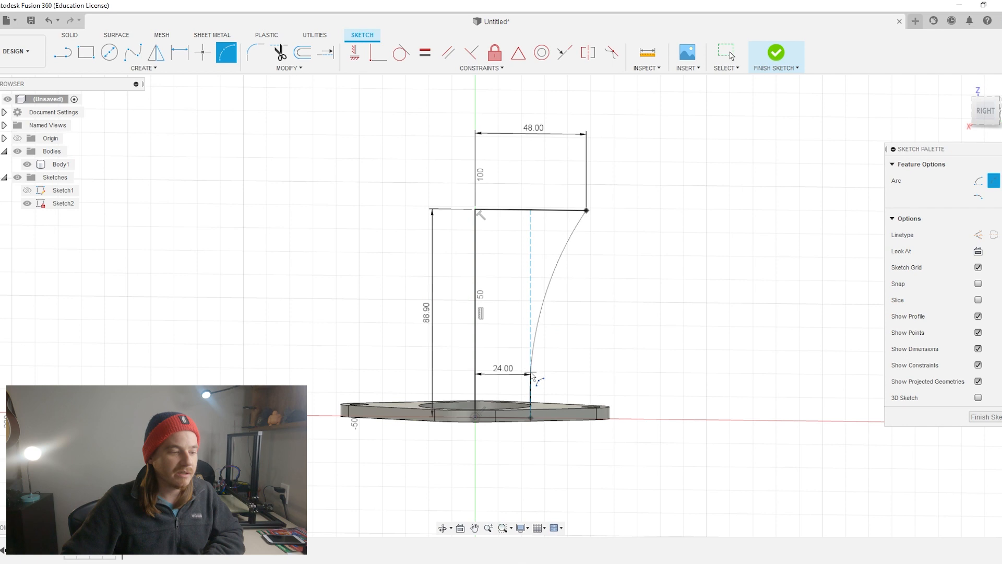
left_click(561, 270)
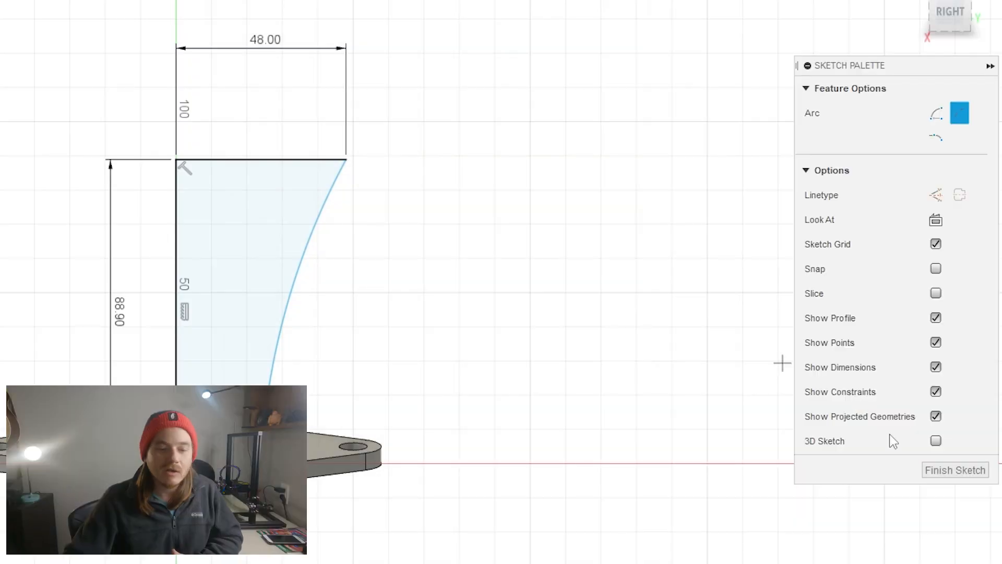
left_click(980, 471)
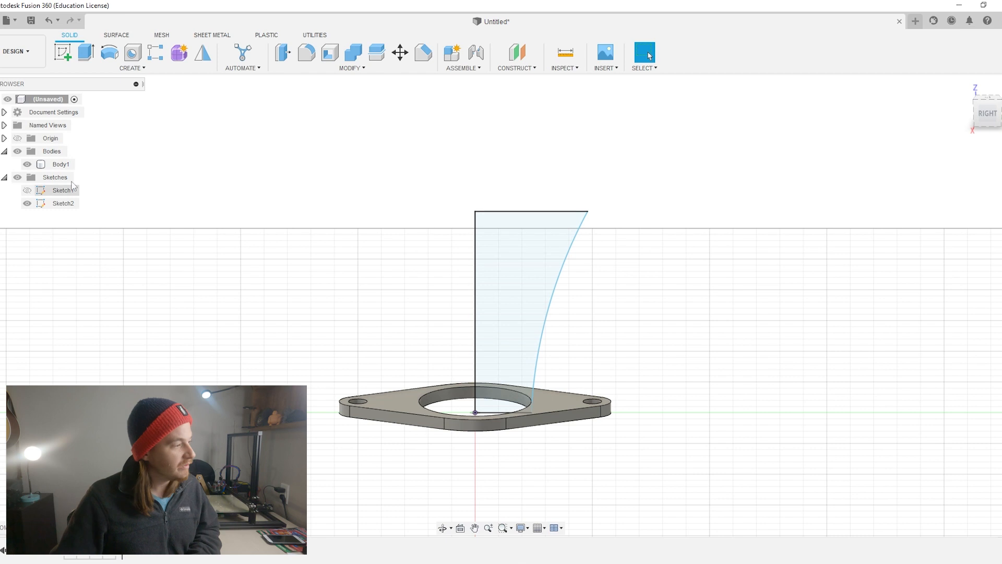
Toggle the visibility of the flange body and the sketches to check what each one displays
left_click(27, 163)
left_click(27, 164)
left_click(27, 191)
left_click(28, 203)
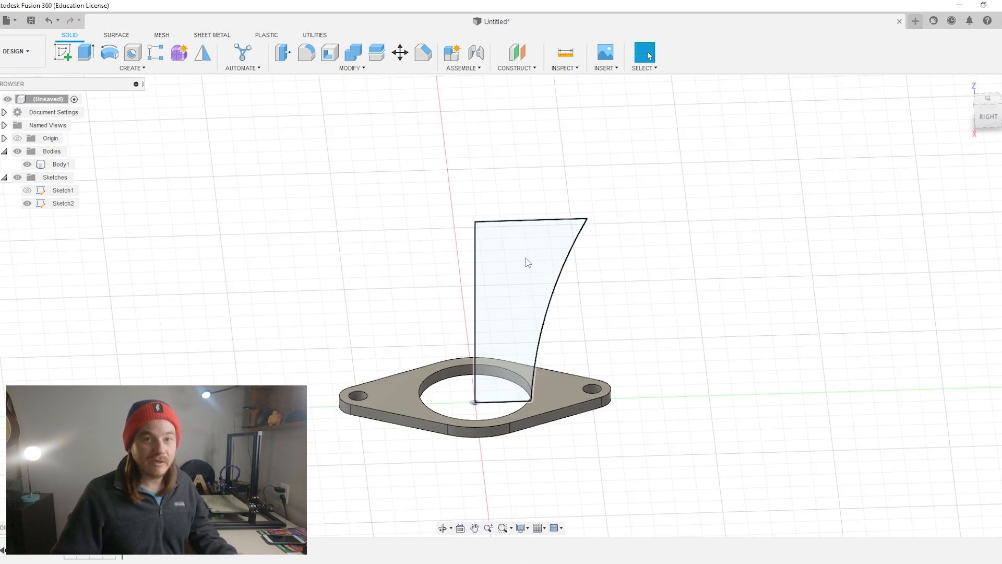
Revolve the closed profile 360 degrees about its vertical line, using the Join operation
left_click(123, 68)
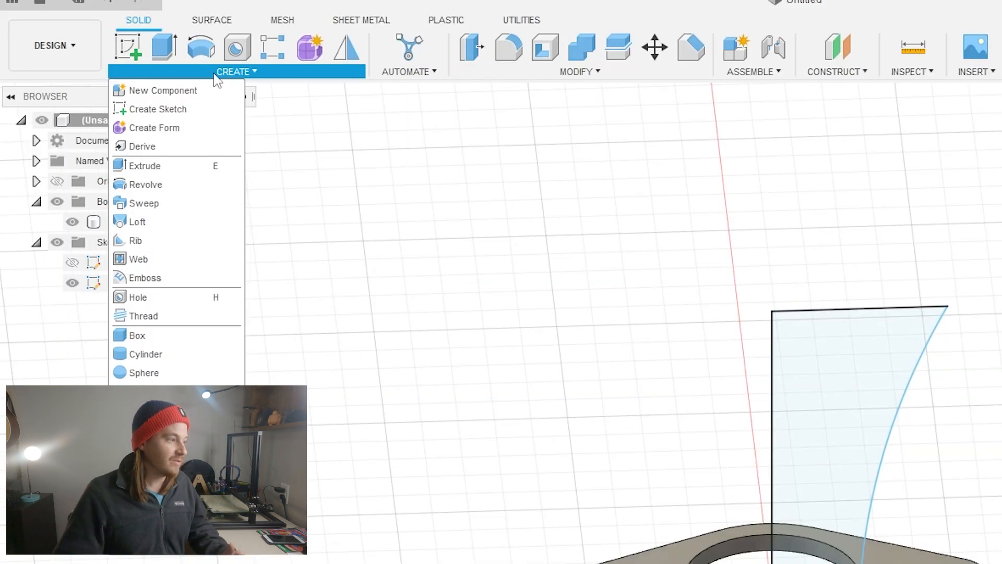
left_click(175, 185)
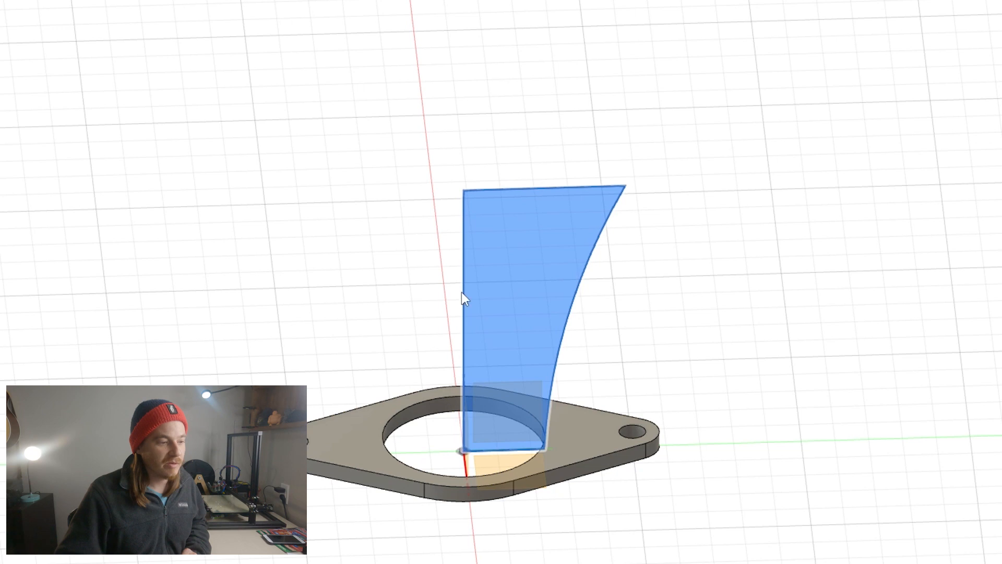
left_click(463, 295)
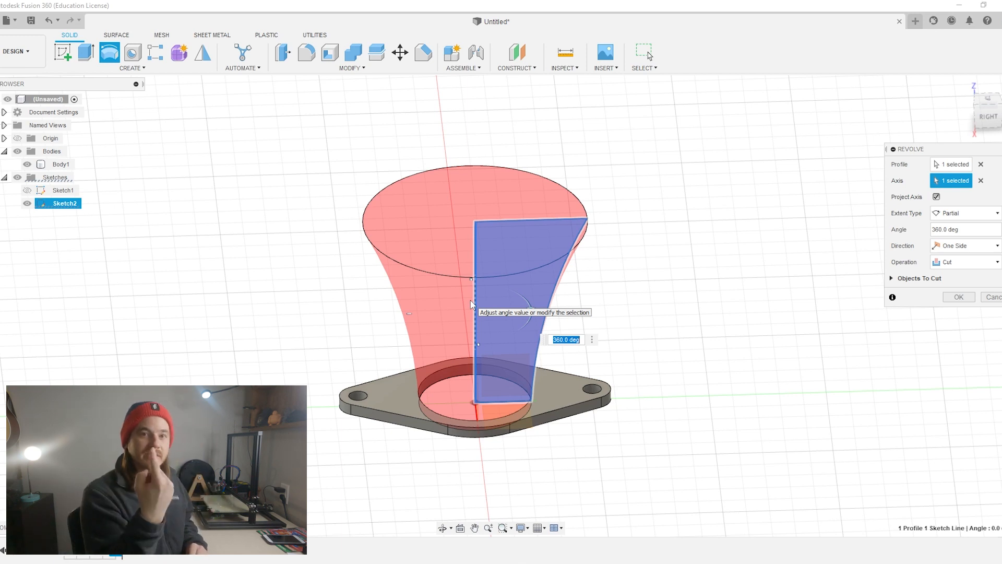
middle_click_drag(729, 293, 716, 241, "shift")
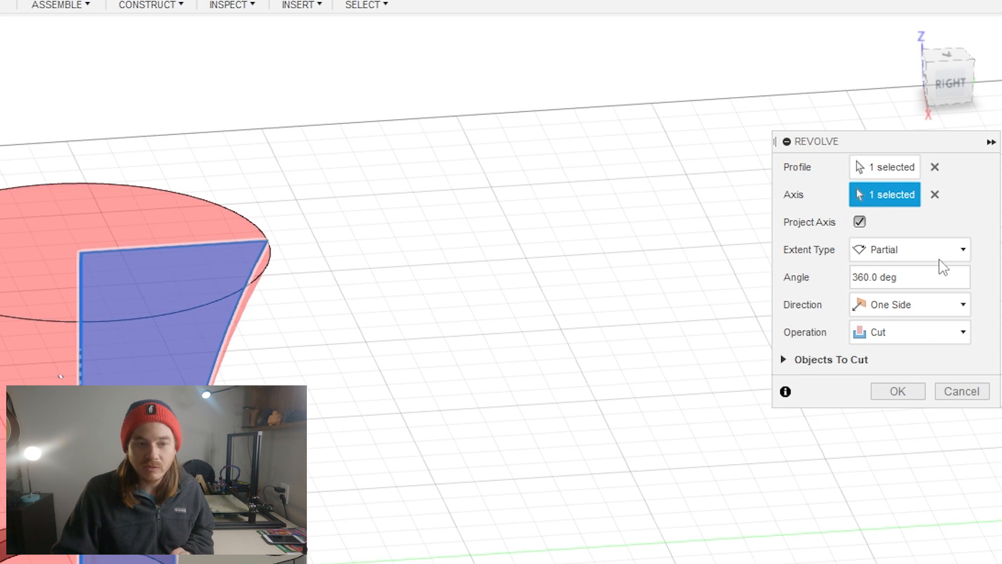
left_click(960, 332)
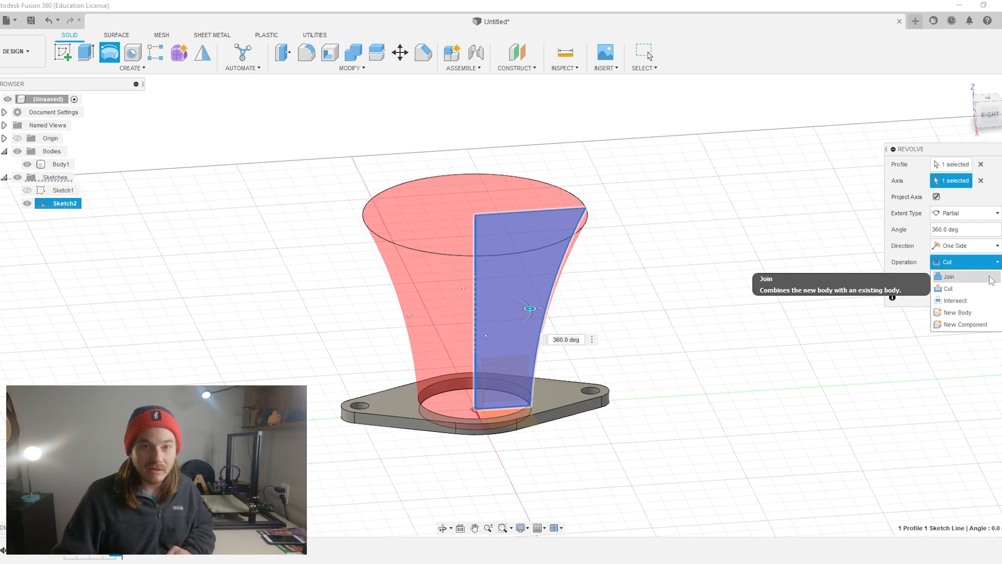
left_click(990, 280)
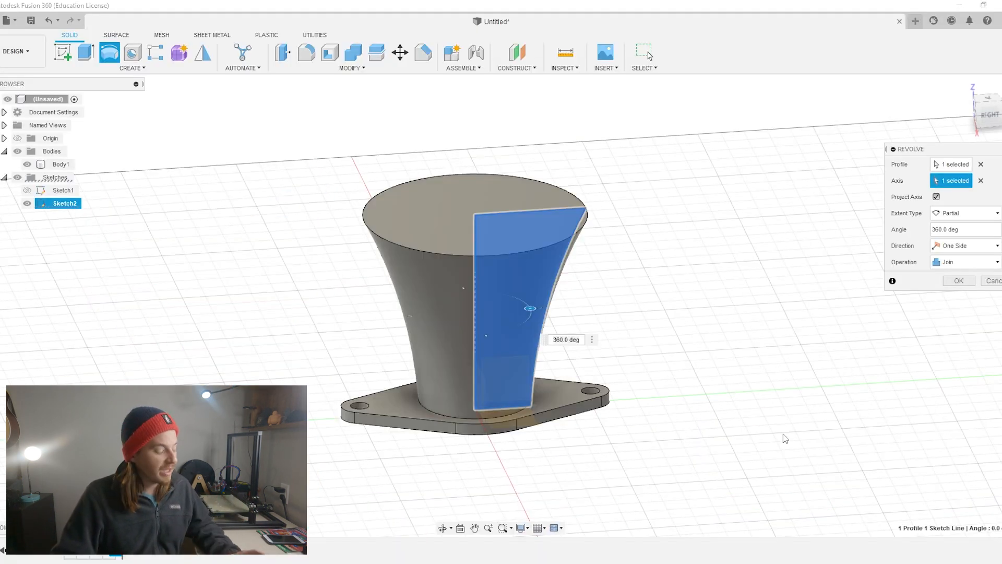
mouse_move(786, 439)
middle_mouse_down("shift")
mouse_move(788, 405)
mouse_move(787, 425)
middle_mouse_up("shift")
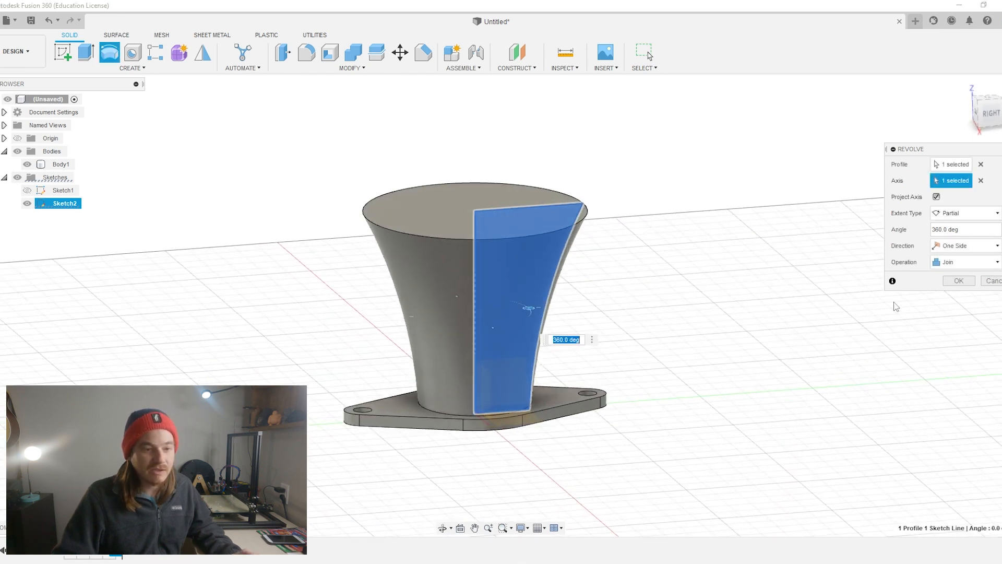
left_click(954, 283)
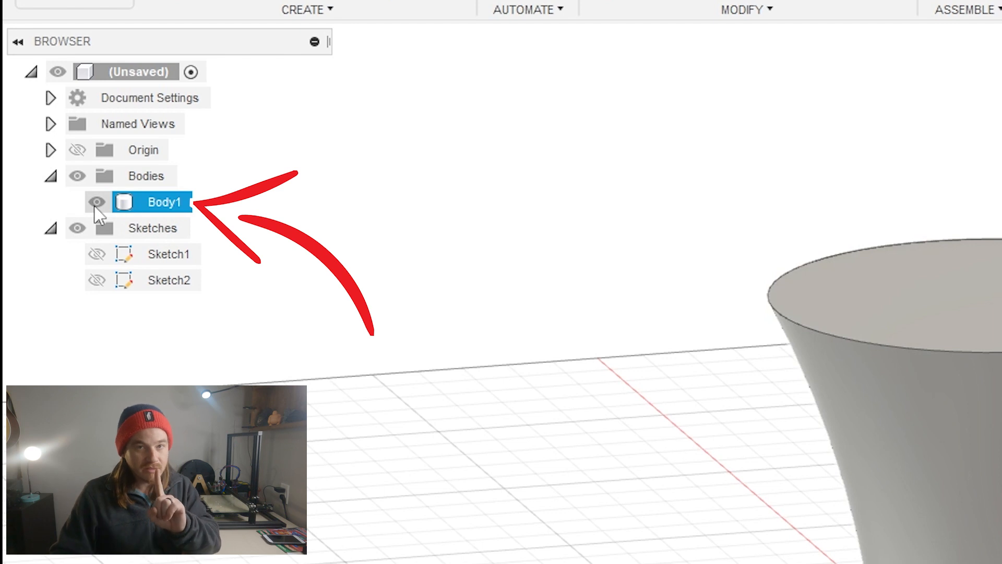
left_click(102, 282)
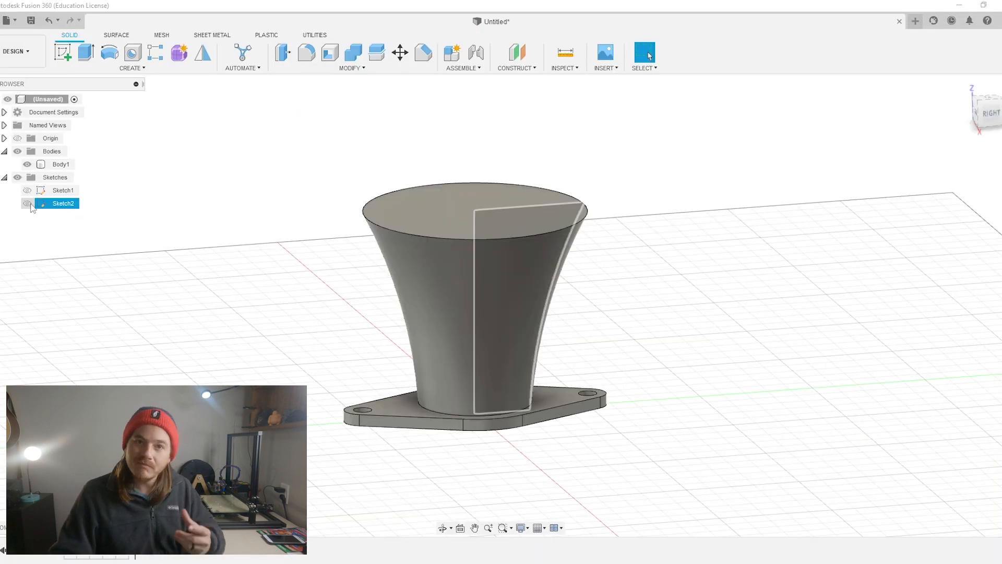
left_click(61, 253)
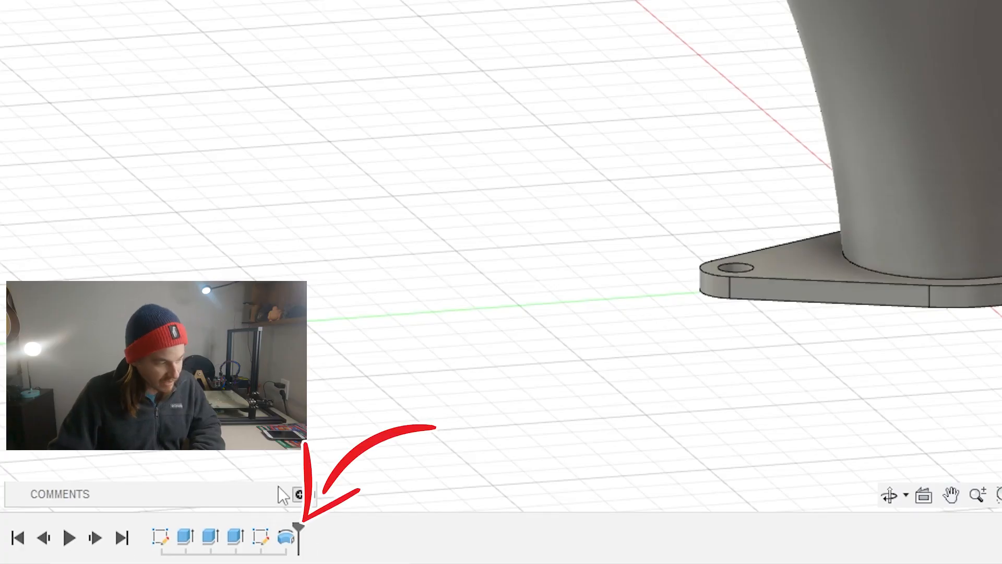
Edit the revolve feature to use the New Body operation so the funnel is separate from the flange
left_click(286, 538)
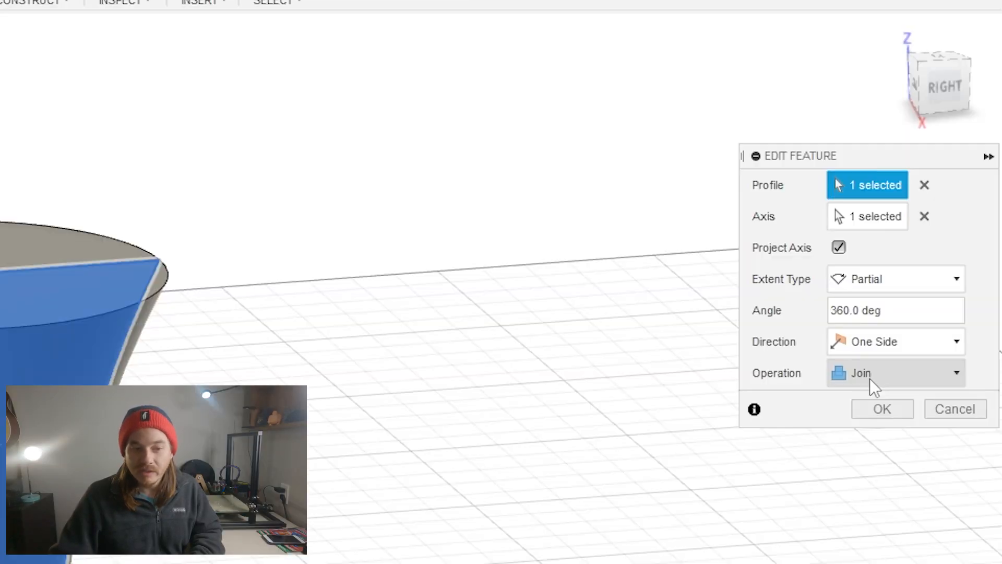
left_click(952, 265)
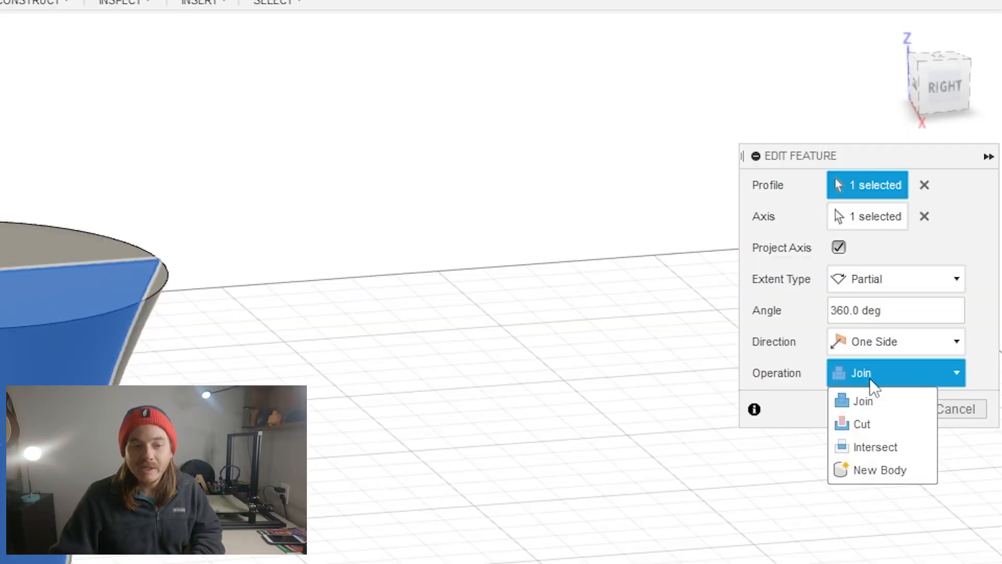
left_click(893, 471)
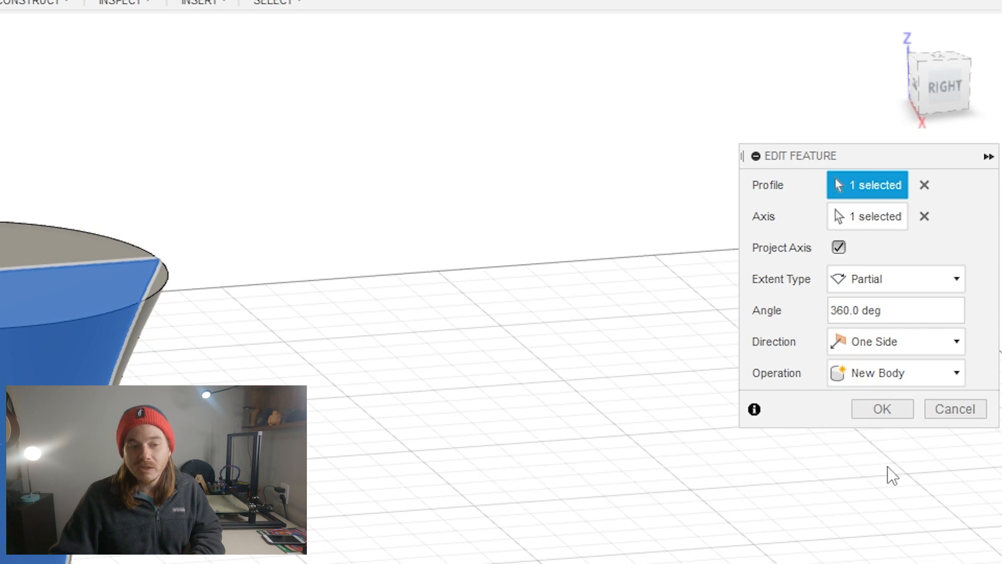
left_click(884, 411)
left_click_drag(641, 408, 346, 339)
key("Escape")
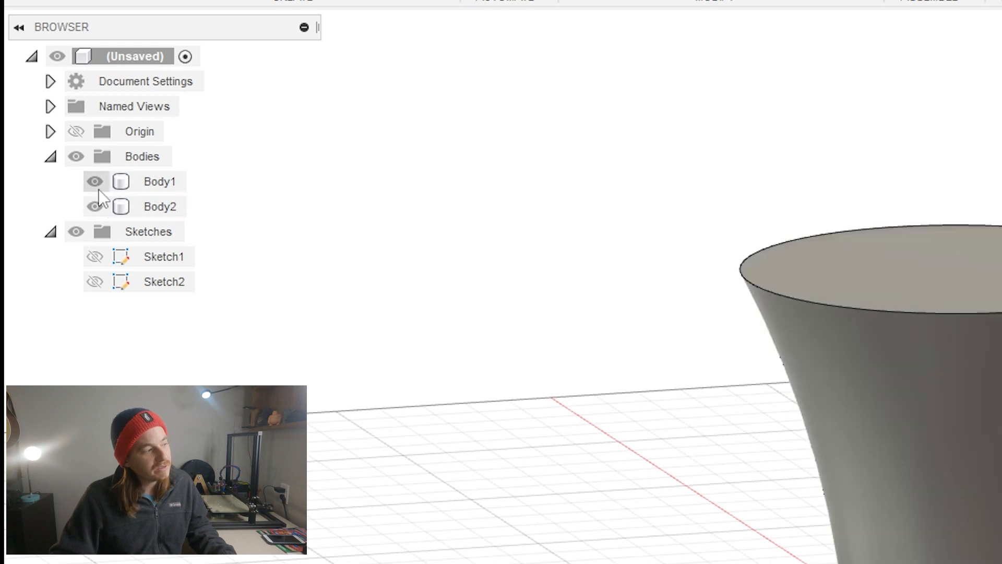
Toggle the visibility of the flange and funnel bodies to check that they are separate
left_click(32, 165)
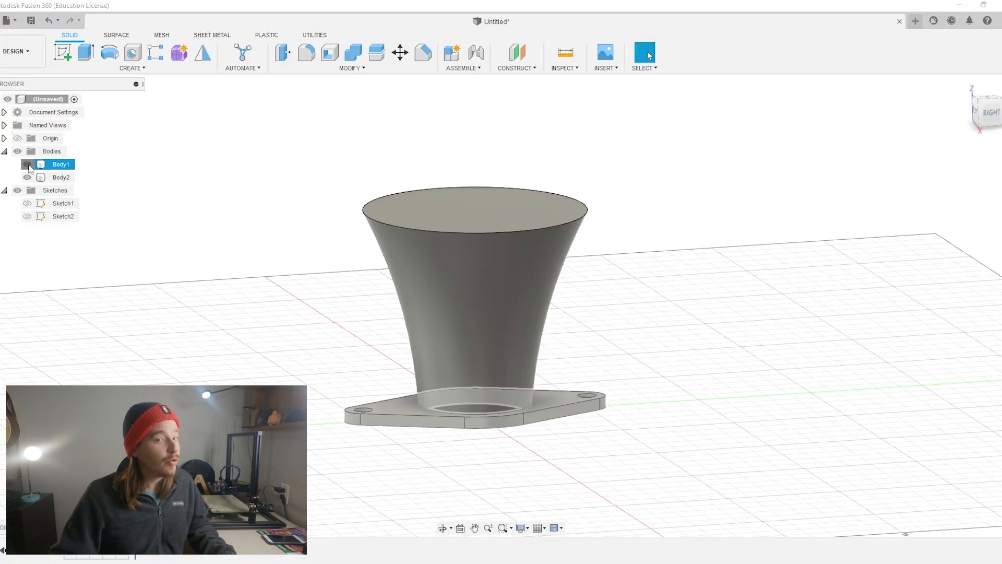
left_click(27, 164)
left_click(27, 165)
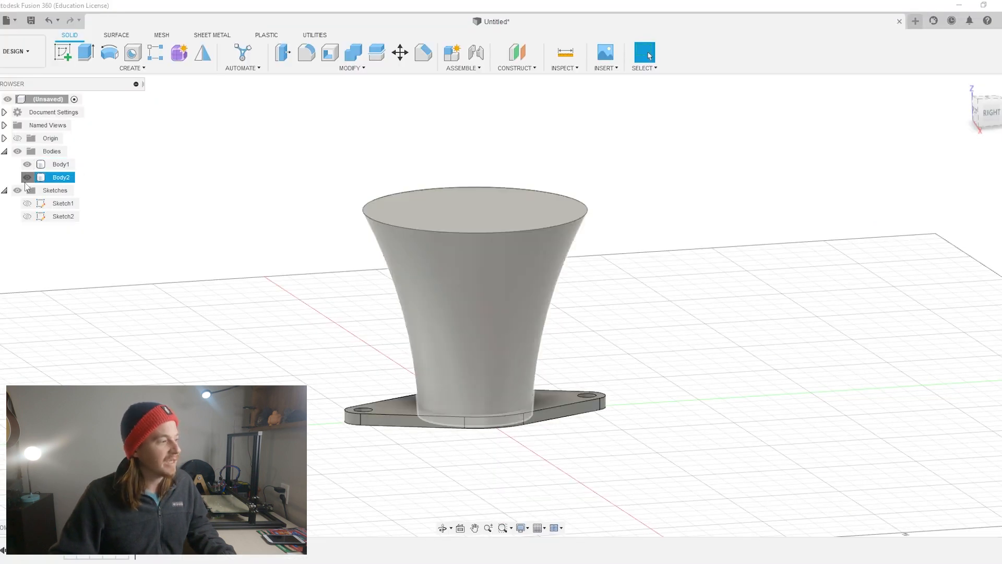
left_click(24, 180)
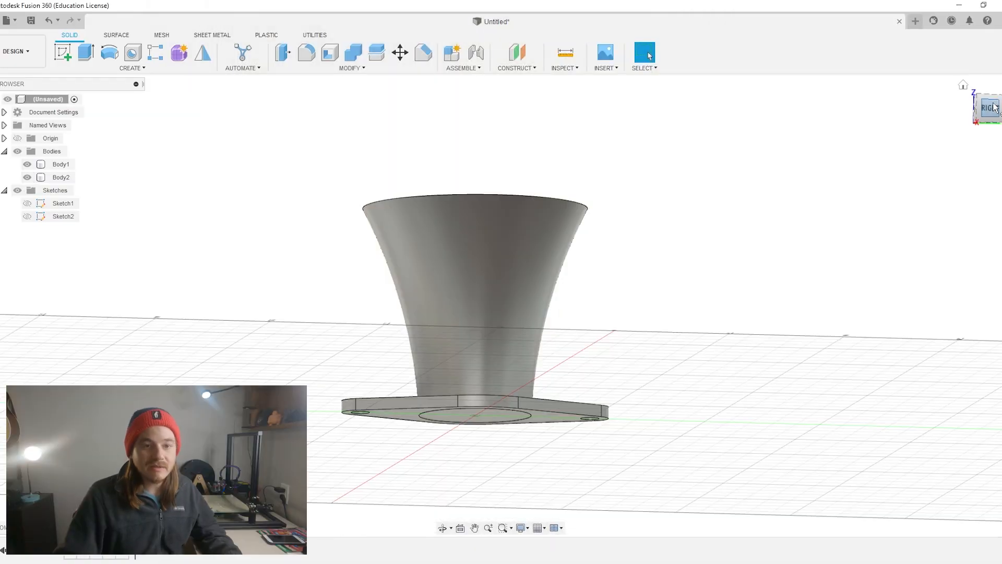
left_click(993, 107)
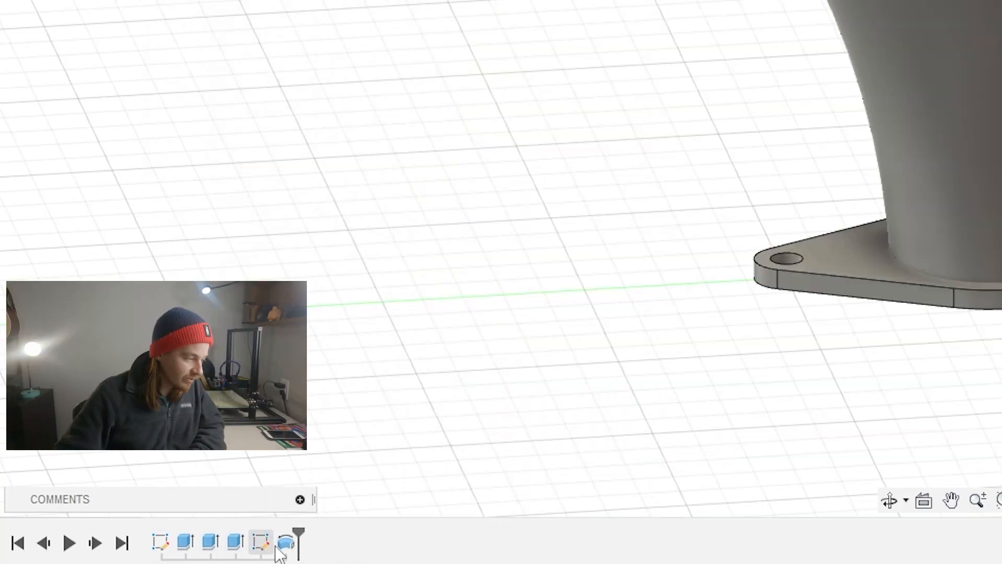
Edit the funnel's profile sketch and draw a three-point arc inside the outer arc, running from the top line to the base
double_click(261, 541)
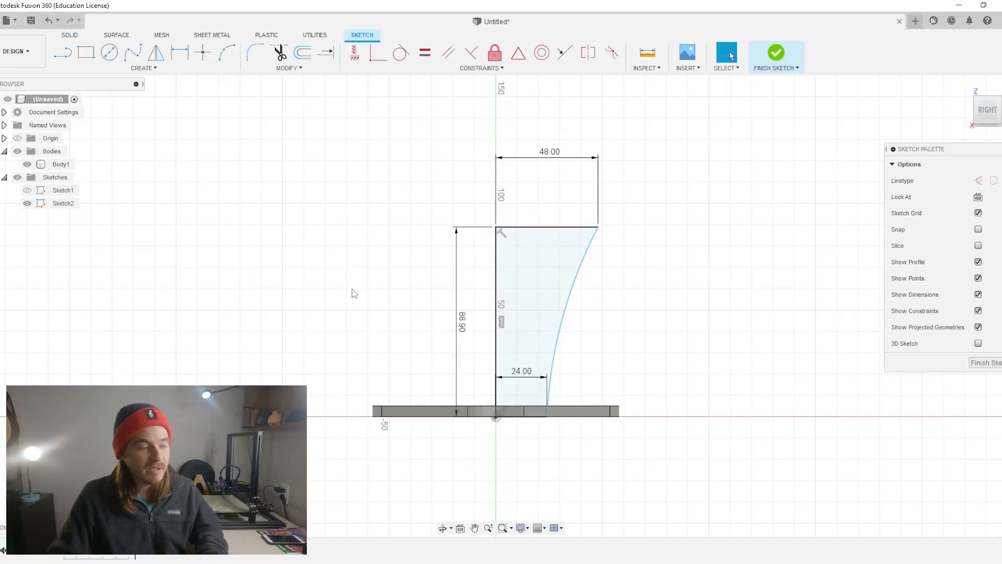
scroll(645, 311, "up", 2)
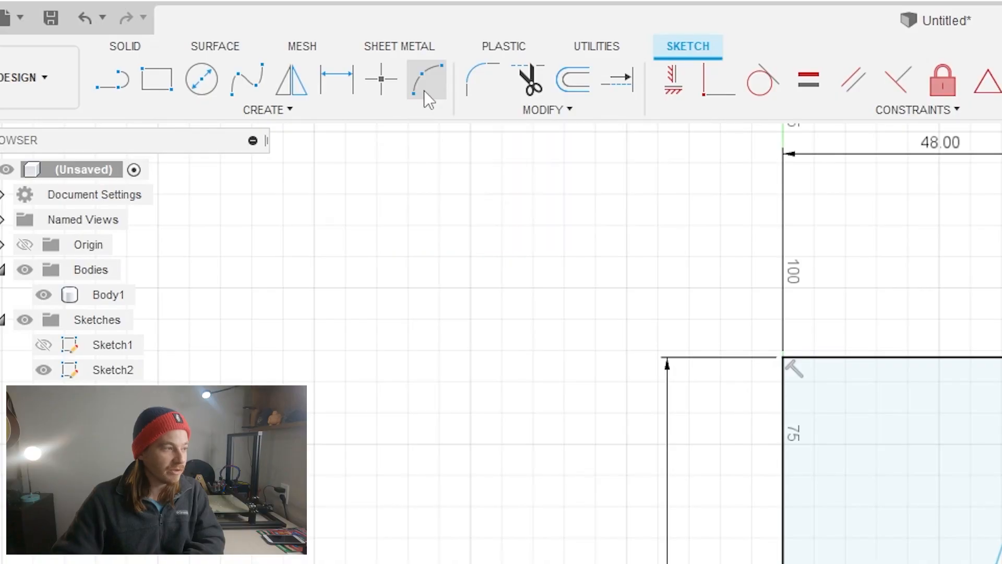
left_click(426, 83)
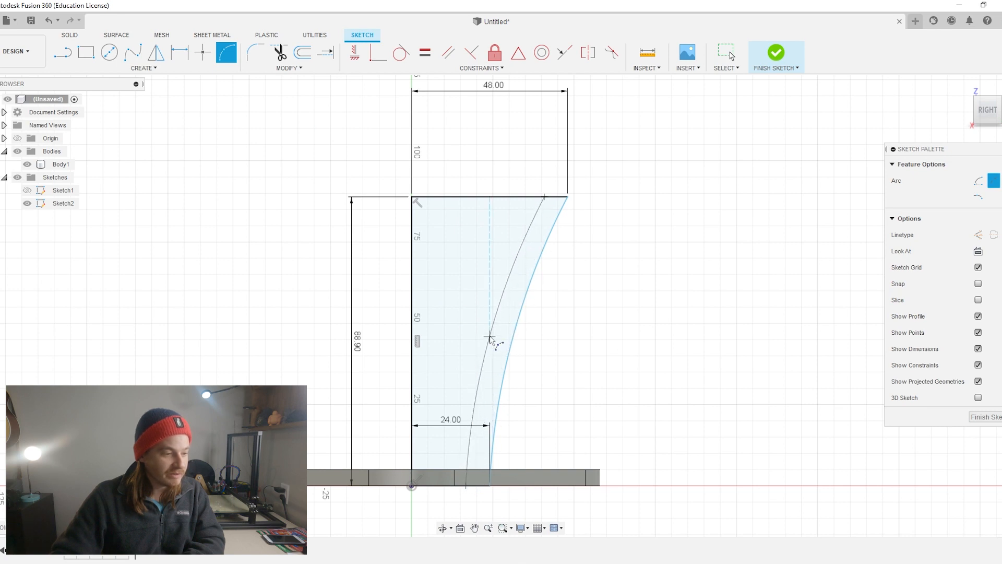
left_click(489, 338)
Dimension the distance between the upper endpoints of the inner and outer arcs as 4 mm
key("d")
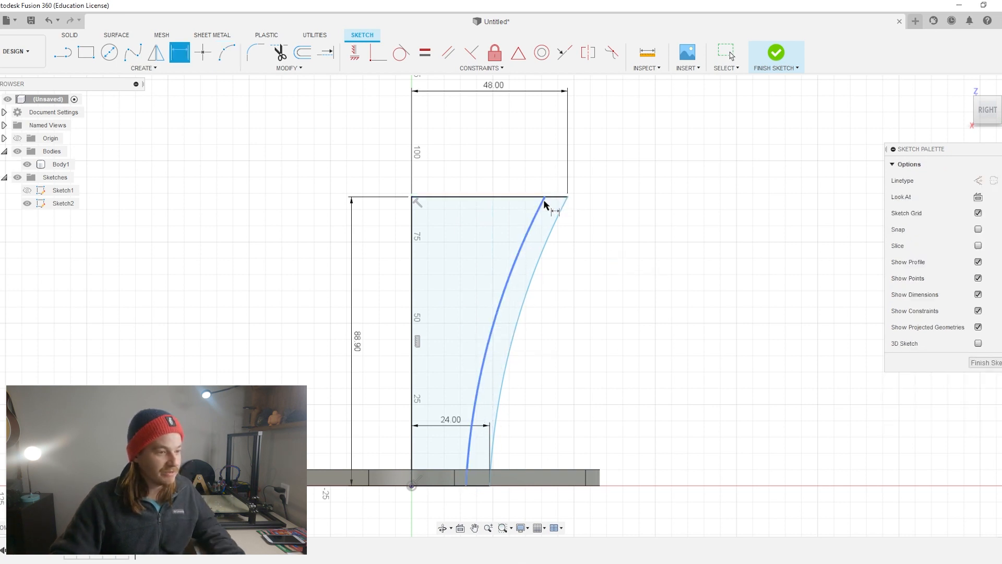
left_click(544, 197)
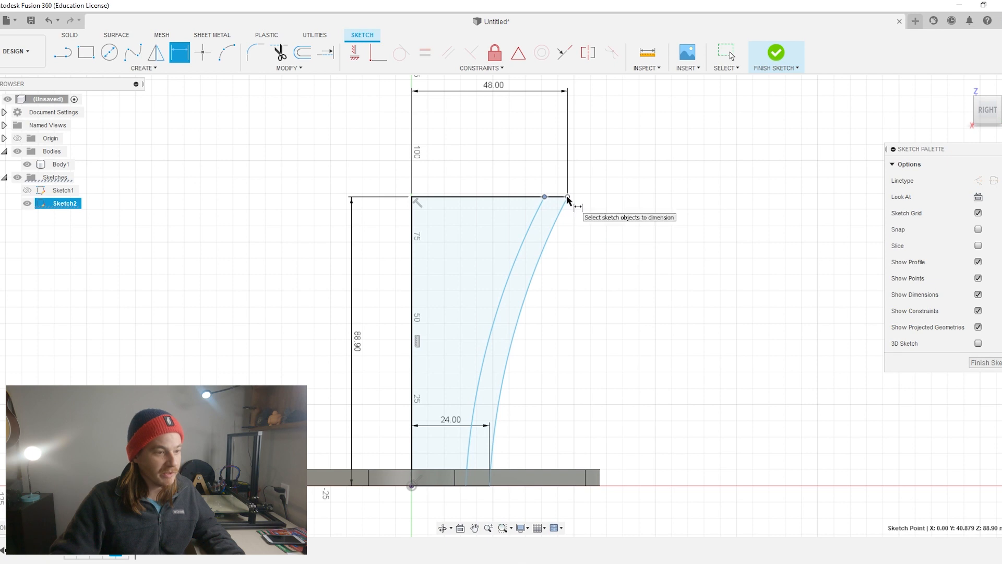
left_click(568, 198)
left_click(573, 155)
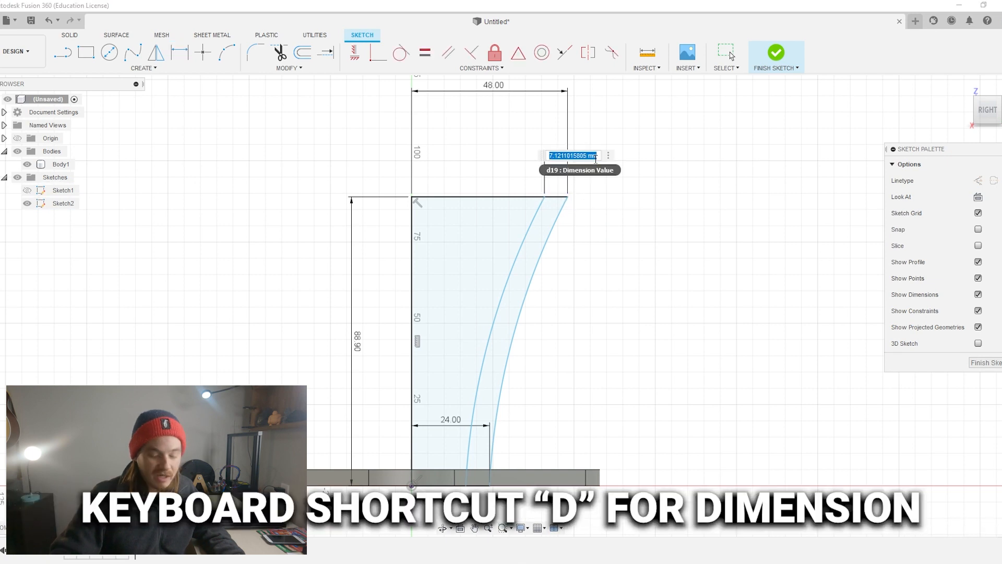
key("Return")
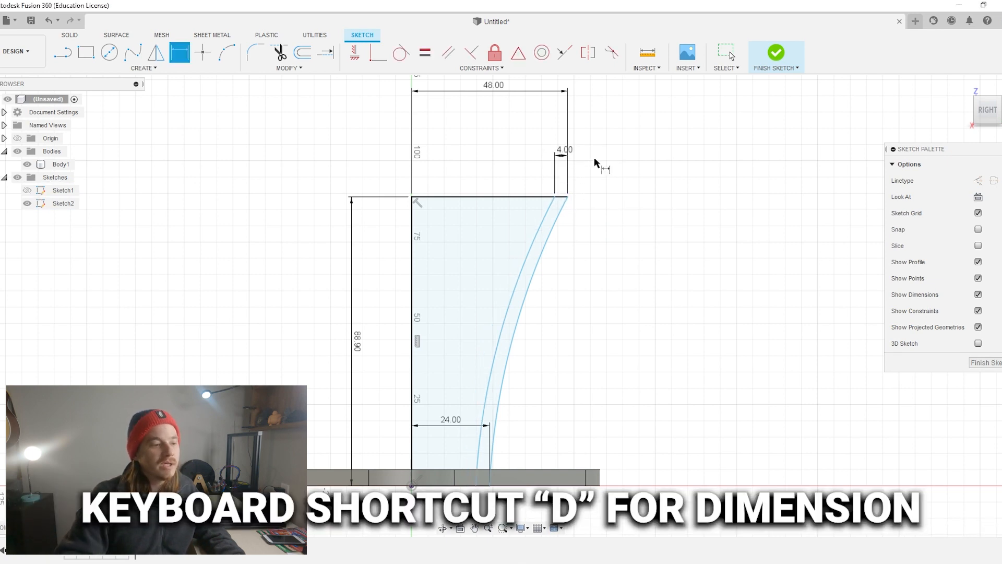
Dimension the distance between the lower endpoints of the two arcs and finish the sketch
middle_click_drag(552, 308, 532, 145)
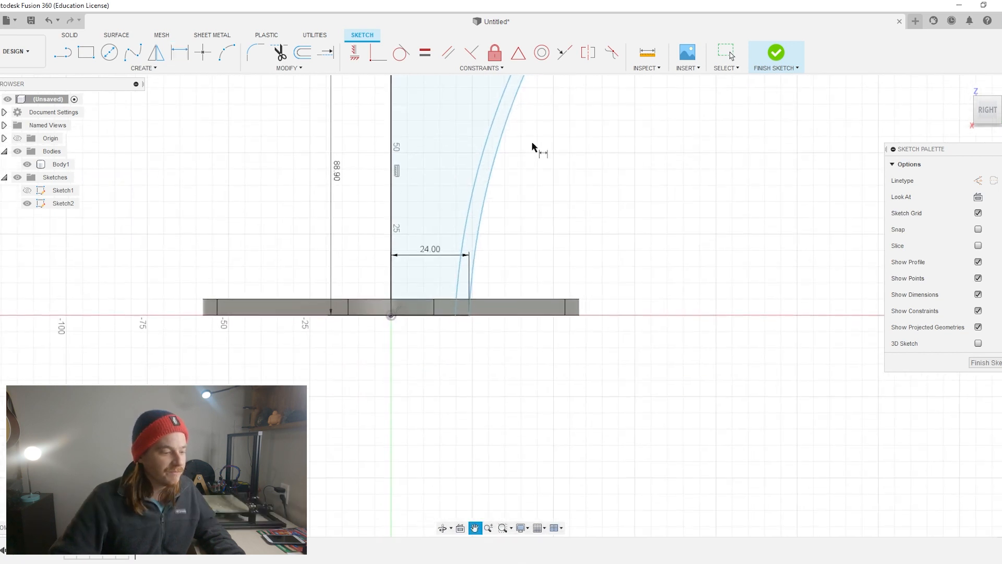
scroll(462, 264, "up", 3)
left_click(450, 362)
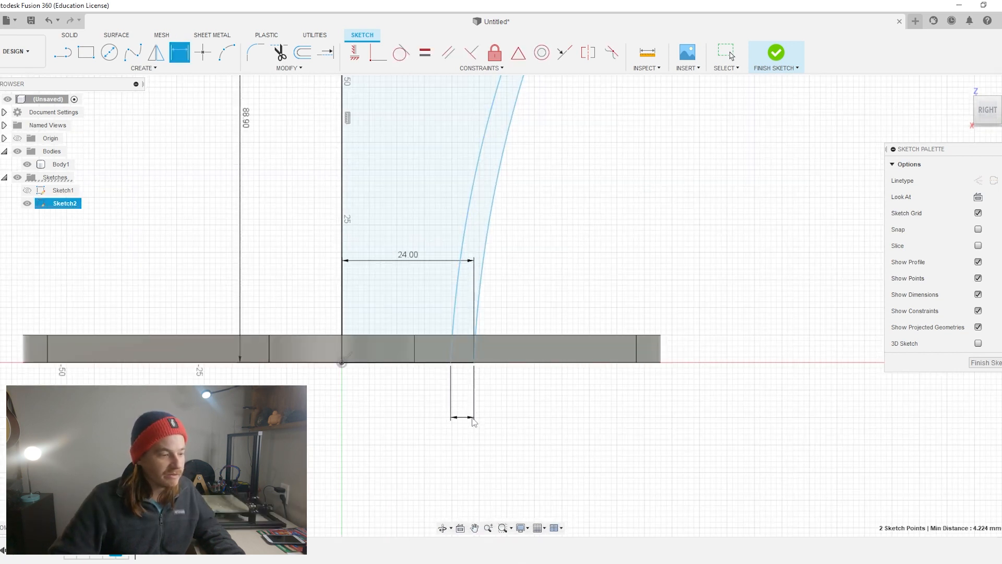
left_click(471, 418)
key("Return")
scroll(539, 173, "down", 4)
middle_click_drag(590, 156, 565, 290)
scroll(553, 284, "up", 2)
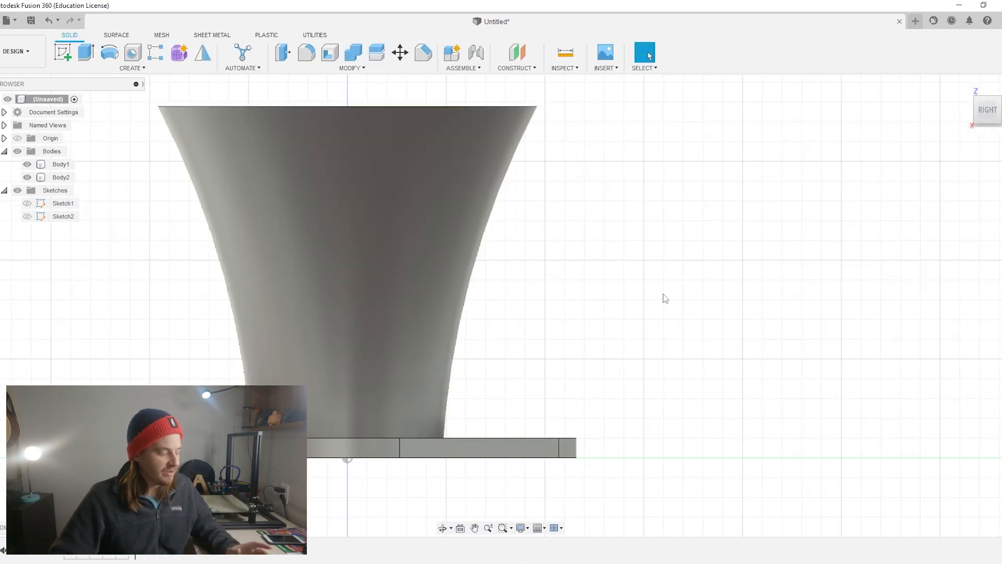
Edit the revolve feature so that its only profile is the thin sliver between the two arcs
middle_click_drag(664, 295, 694, 304, "shift")
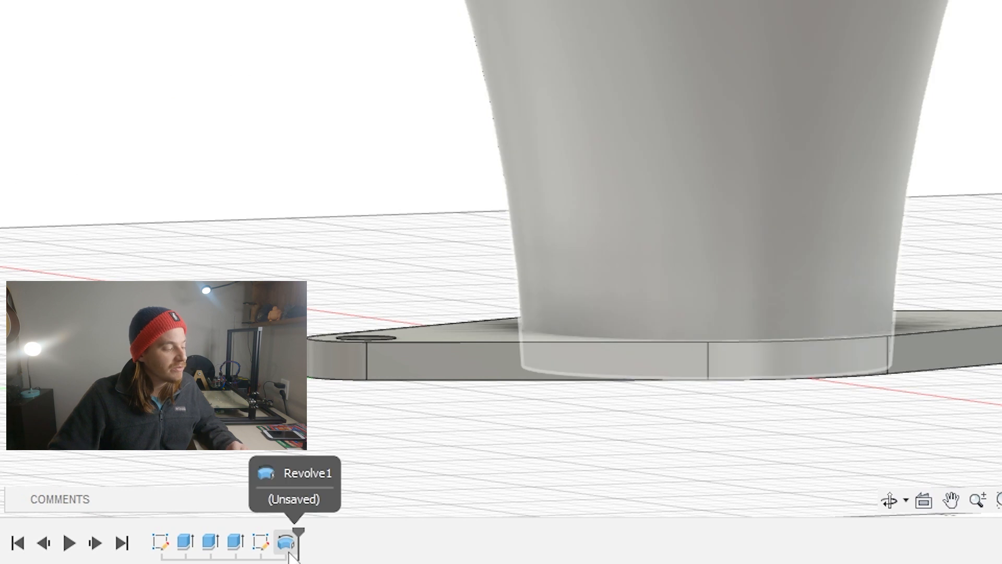
double_click(287, 544)
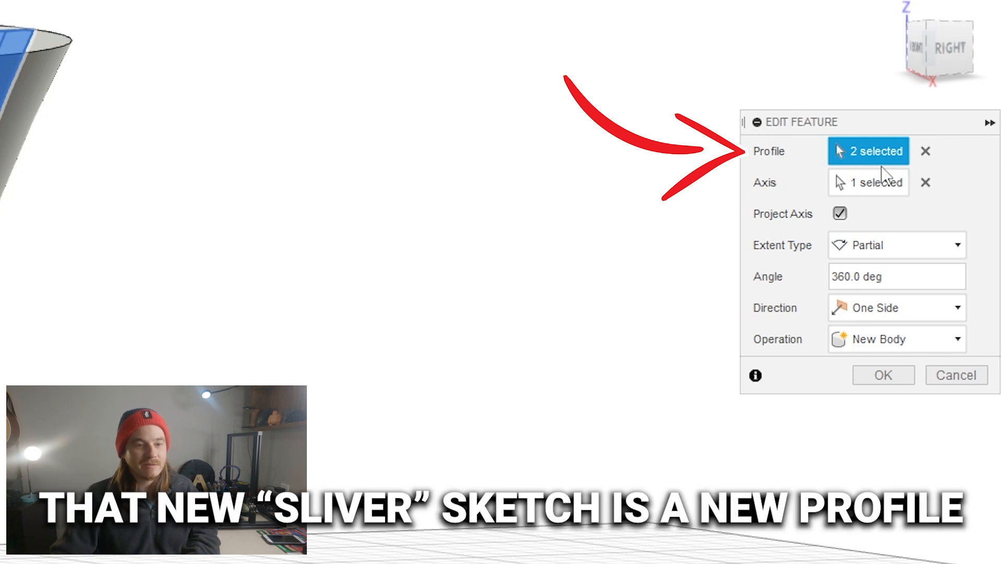
left_click(925, 151)
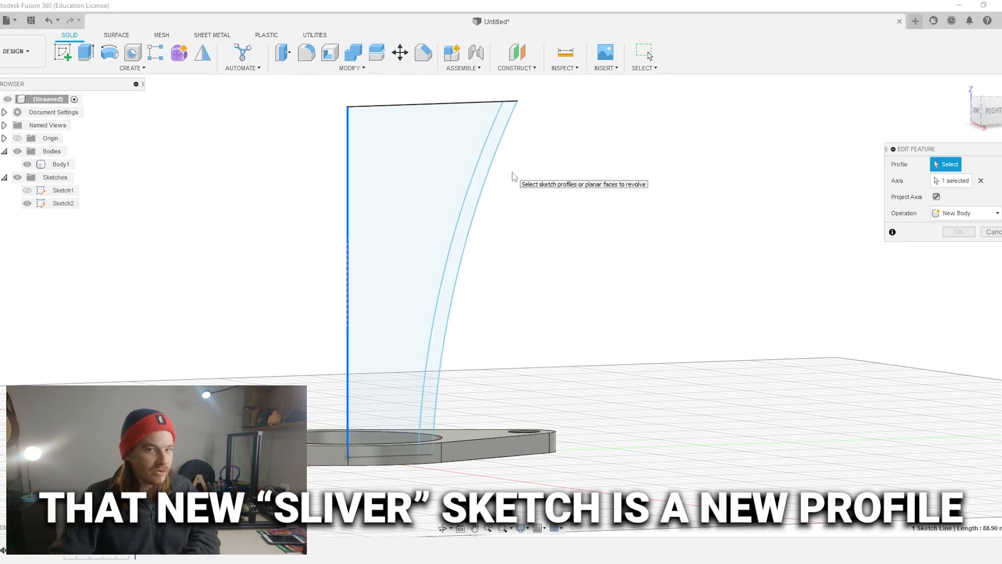
left_click(501, 126)
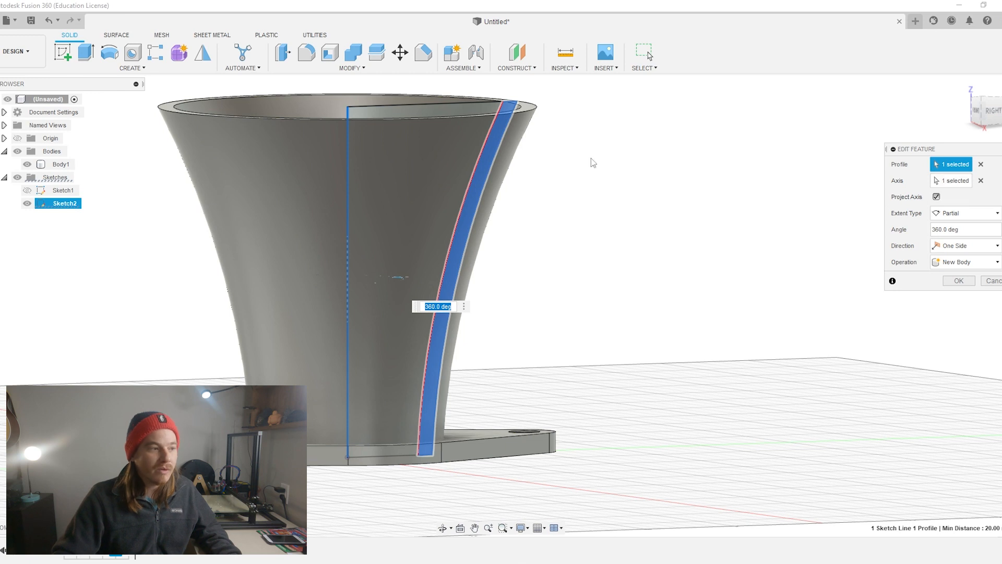
middle_click_drag(535, 260, 570, 248, "shift")
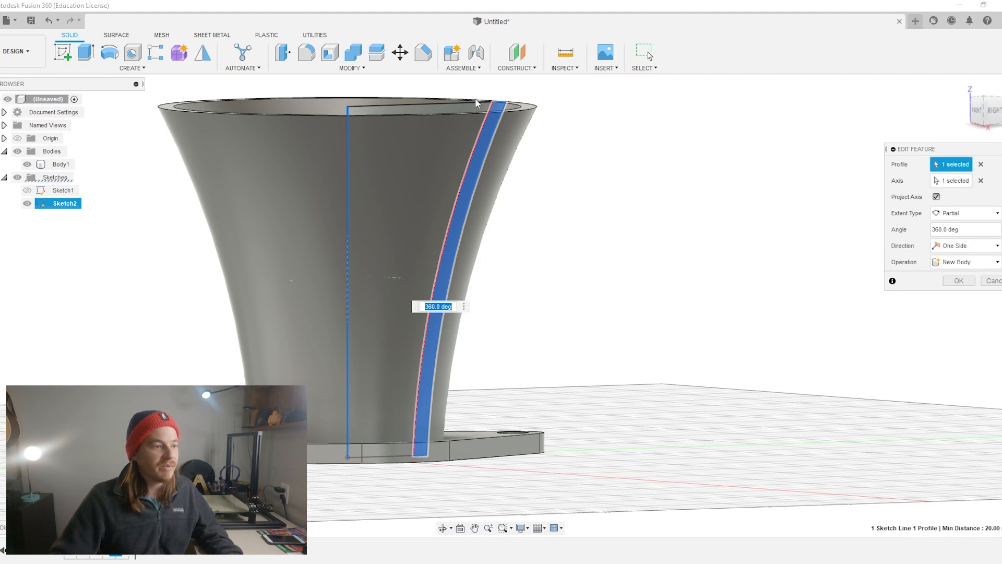
middle_click_drag(564, 153, 589, 105, "shift")
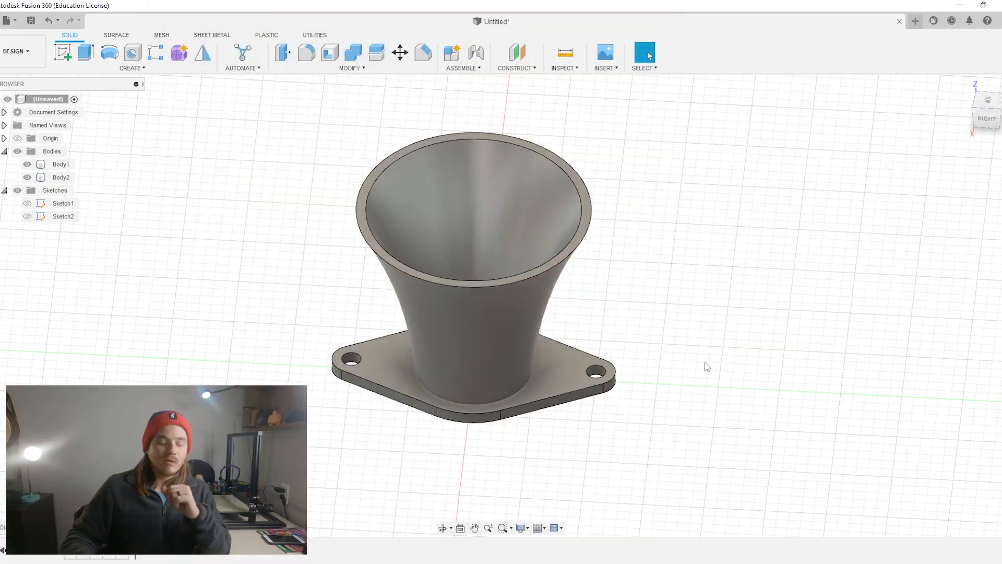
Start a new sketch on the flat top rim face of the funnel
scroll(588, 225, "up", 5)
scroll(587, 224, "down", 3)
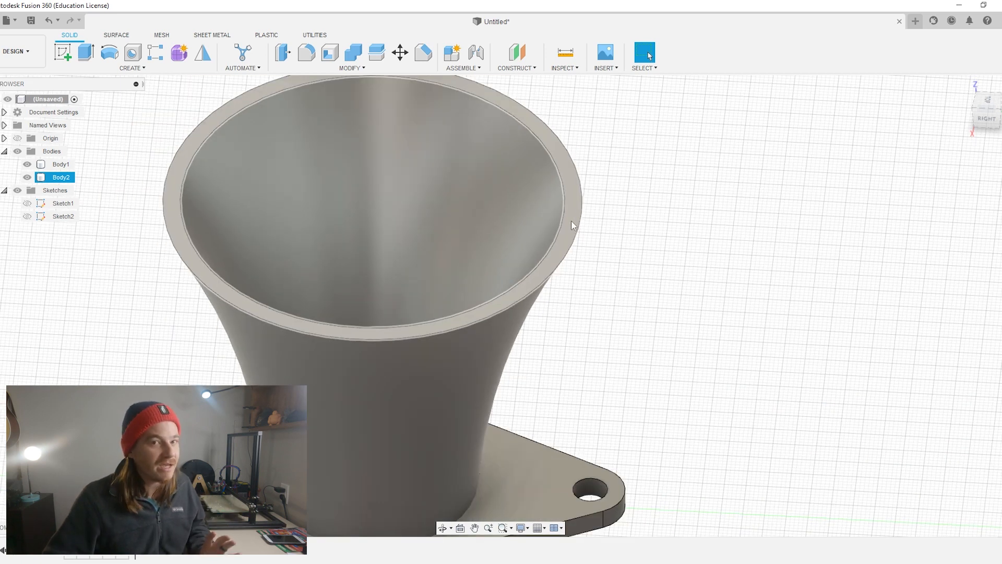
left_click(572, 195)
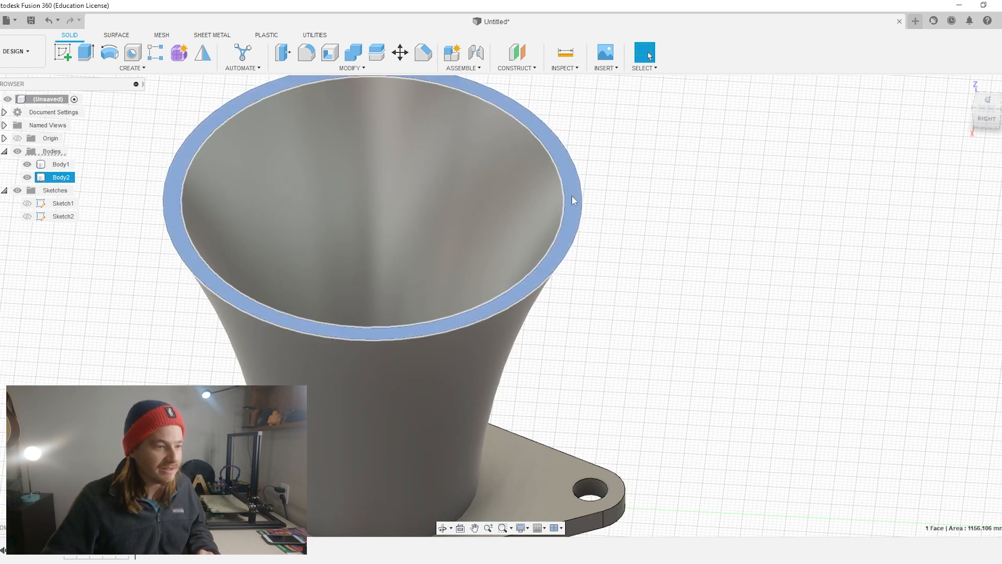
left_click(66, 53)
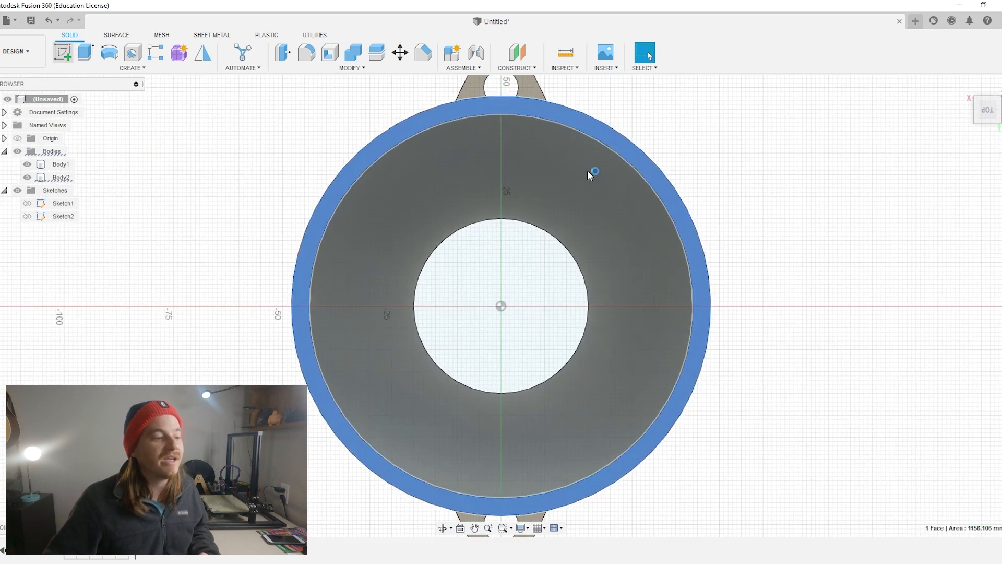
middle_click_drag(599, 274, 601, 201, "shift")
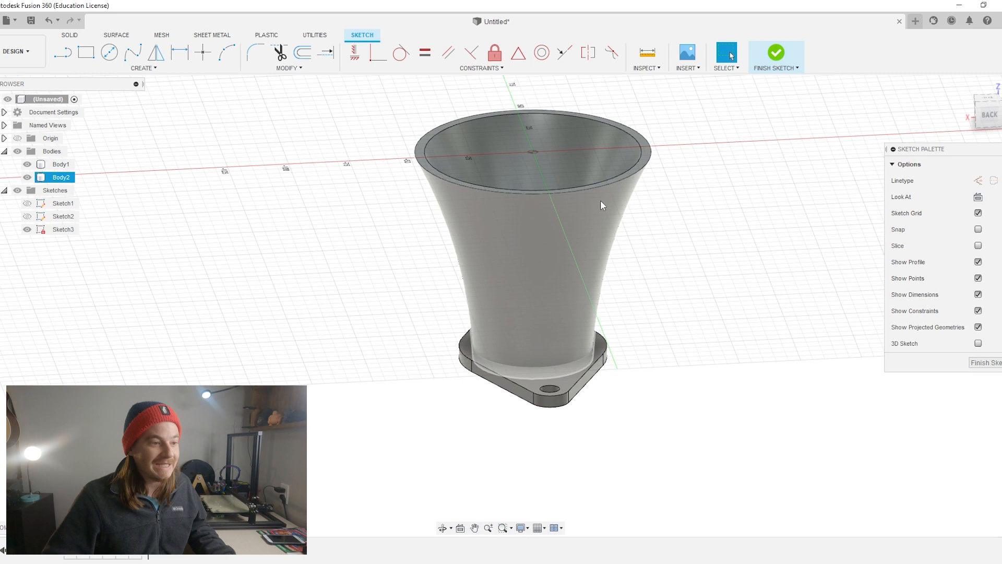
scroll(584, 184, "up", 4)
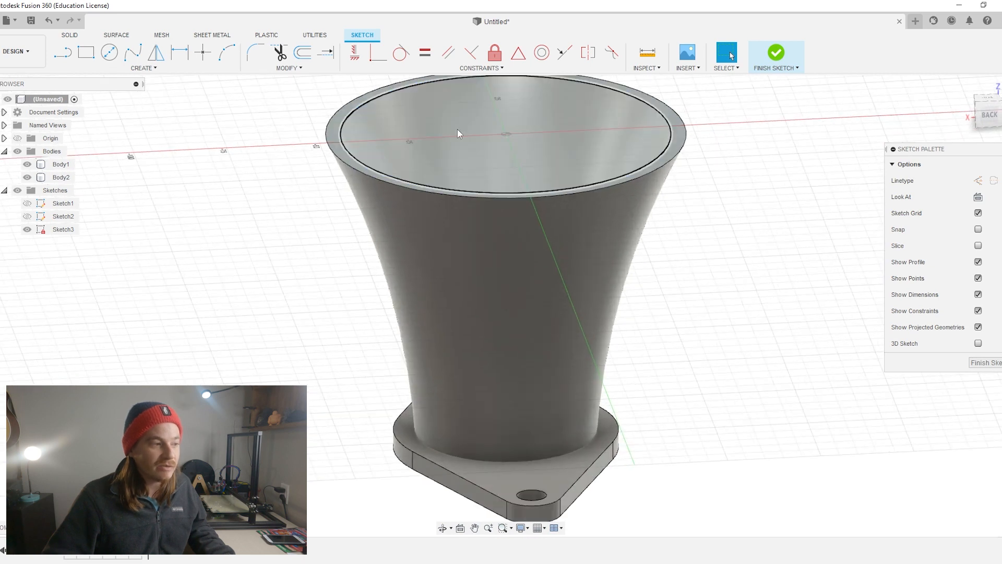
mouse_move(266, 167)
middle_mouse_down("shift")
mouse_move(275, 152)
mouse_move(470, 203)
middle_mouse_up("shift")
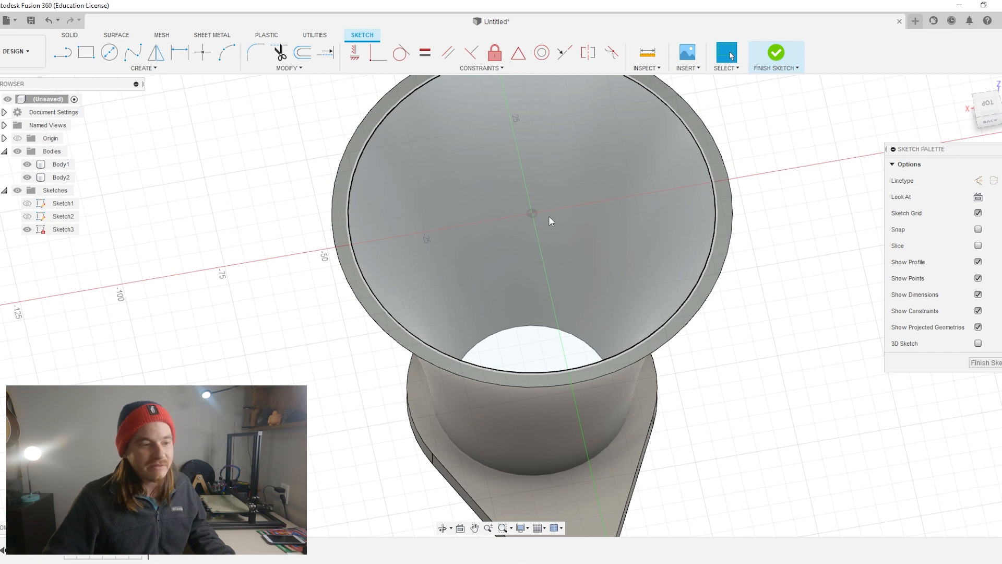
scroll(548, 216, "down", 4)
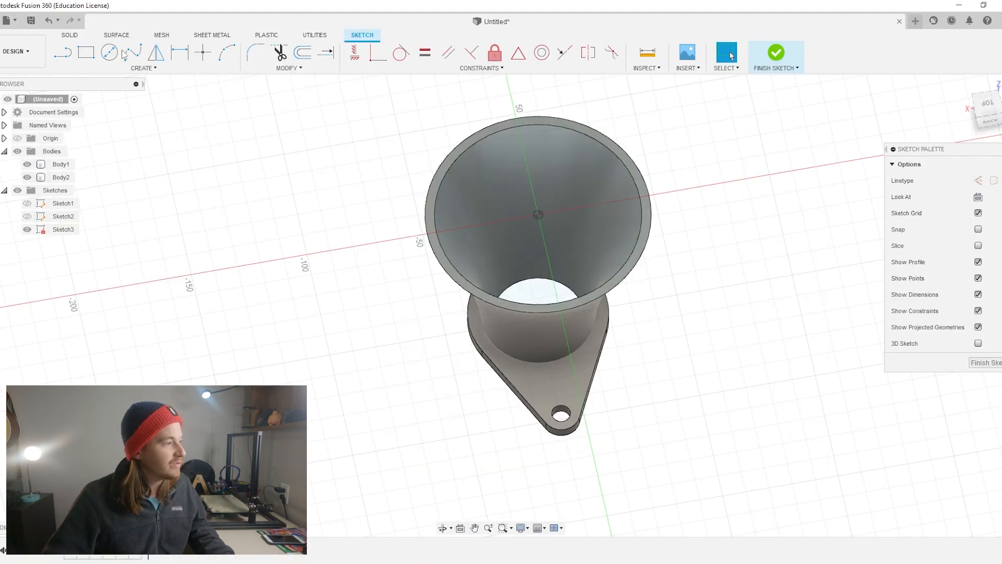
Draw a 120 mm diameter circle centred on the funnel's axis and finish the sketch
left_click(116, 56)
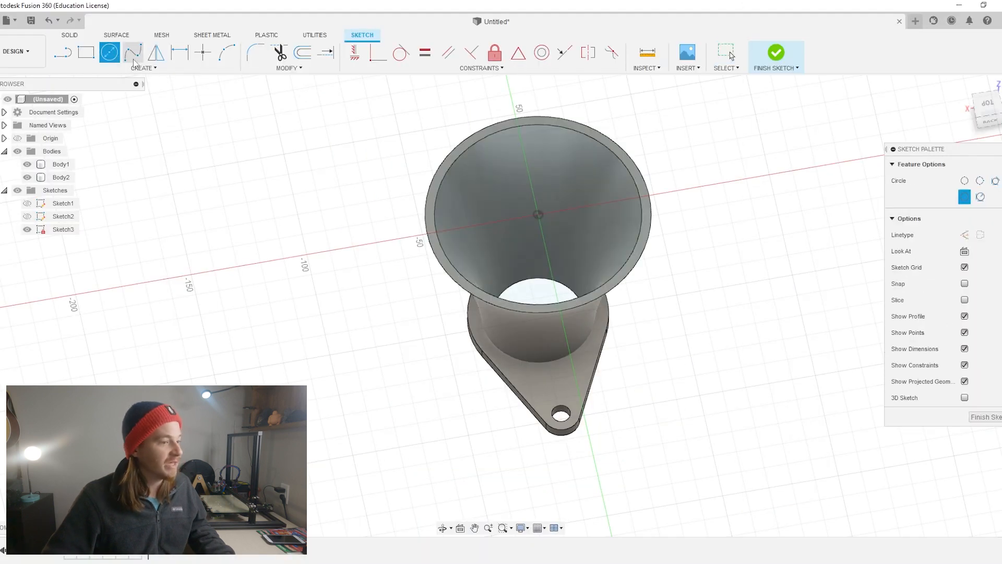
left_click(538, 214)
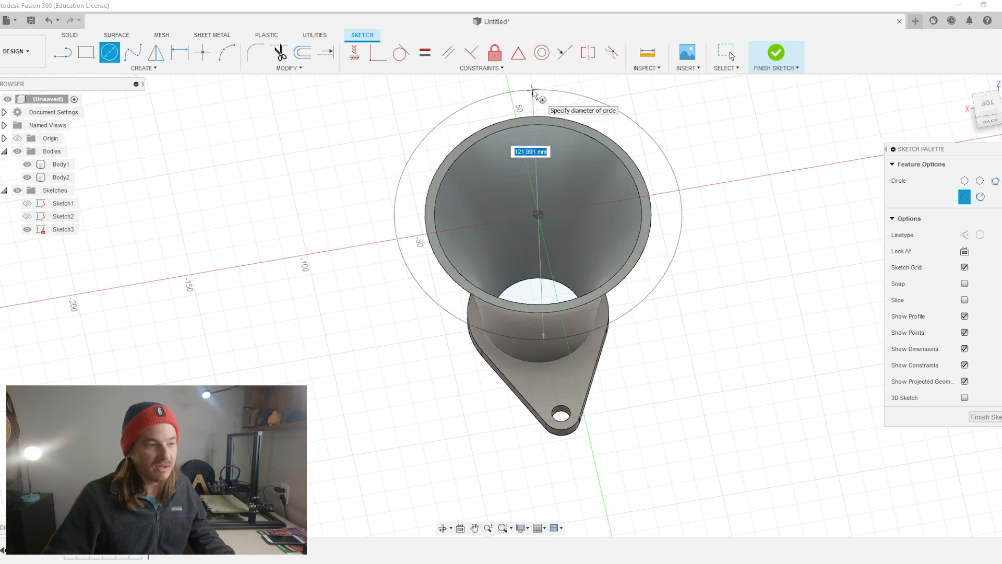
key("Tab")
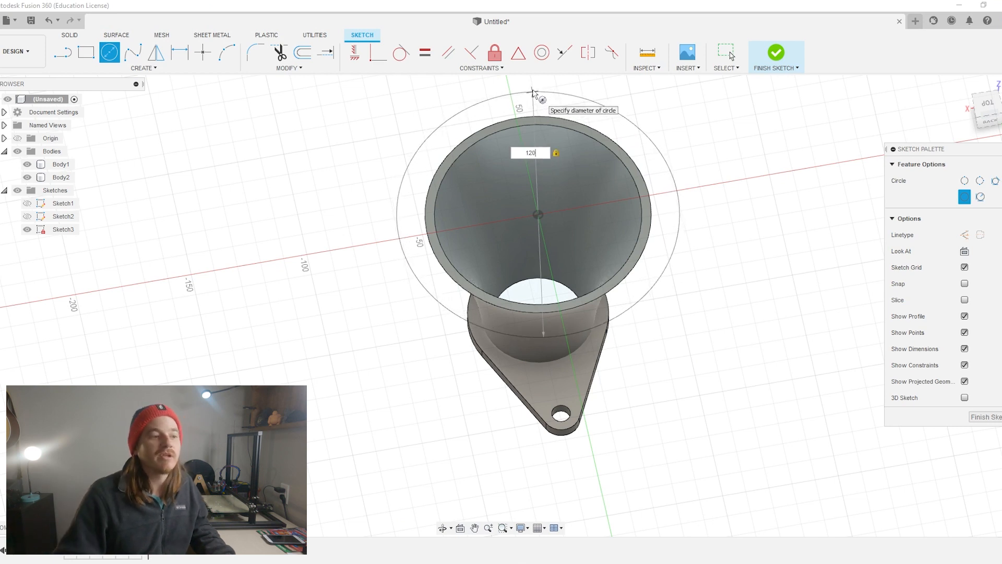
key("Return")
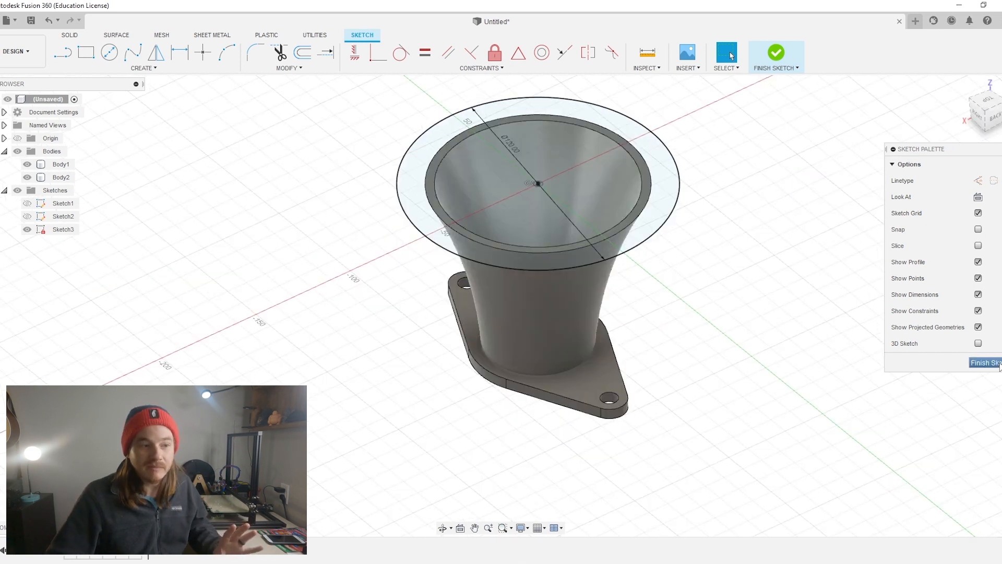
left_click(996, 364)
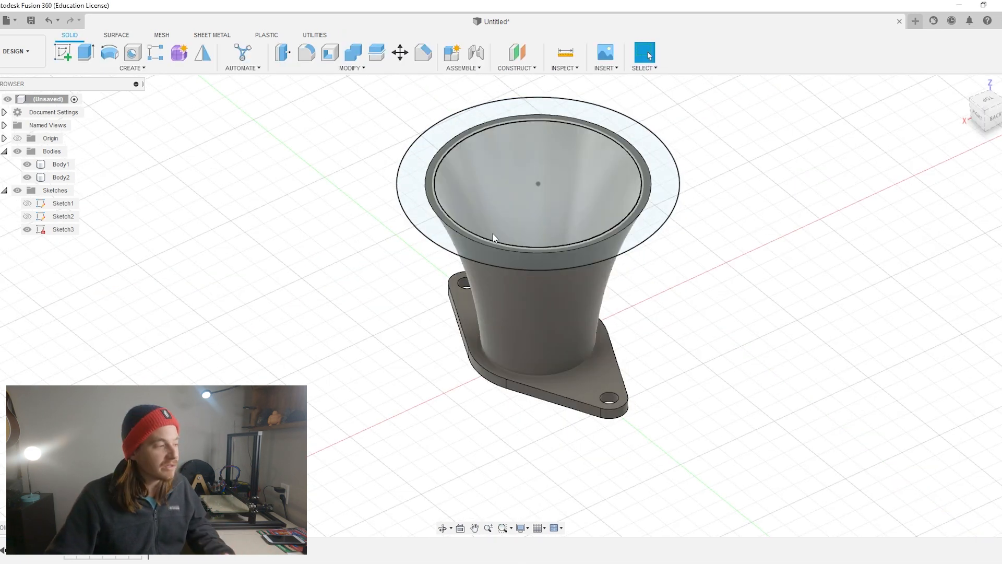
Extrude the ring between the funnel's outer rim edge and the 120 mm circle upward 8 mm as a new body
middle_click_drag(350, 242, 379, 285, "shift")
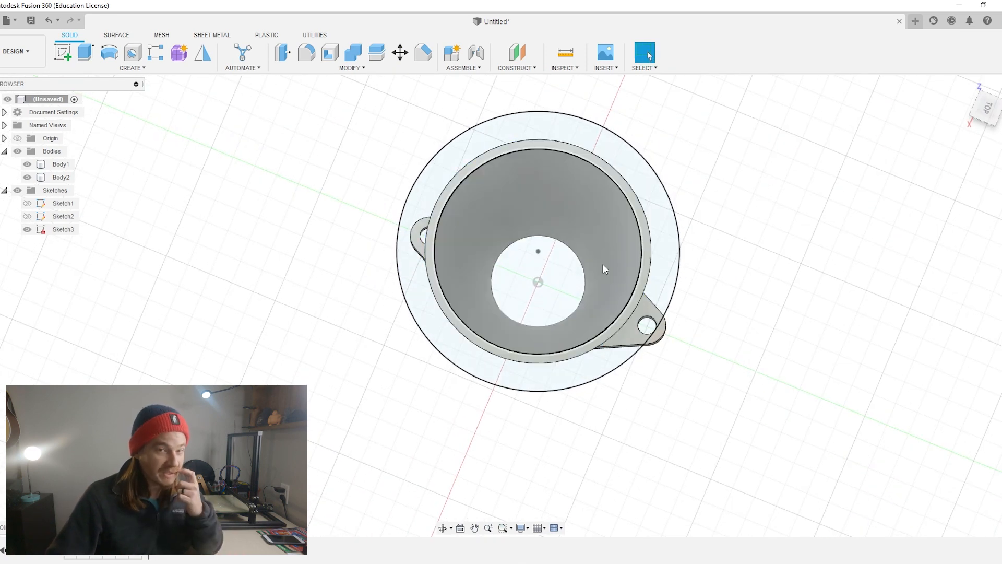
scroll(482, 265, "up", 2)
middle_click_drag(449, 267, 444, 158, "shift")
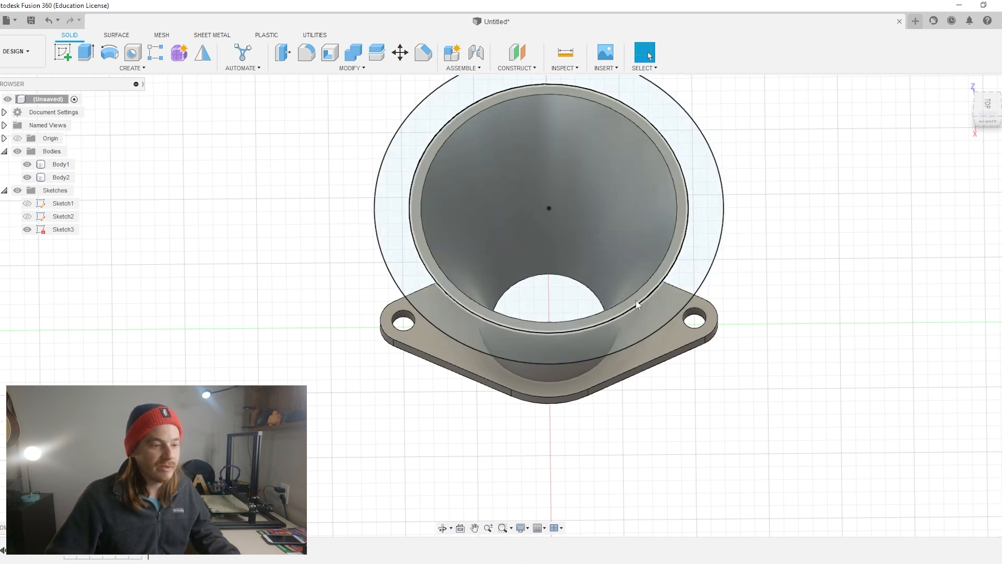
left_click(665, 287)
key("e")
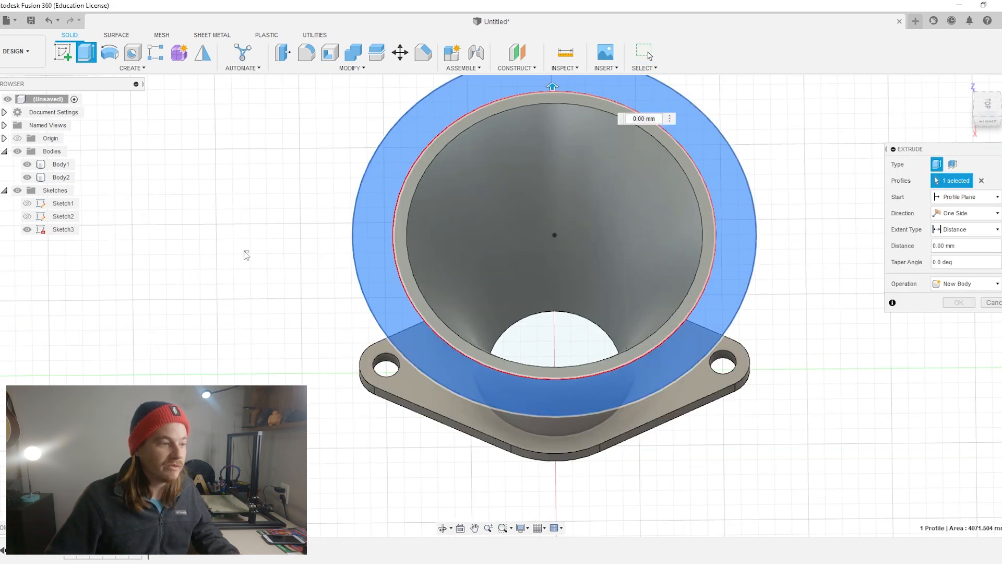
left_click(375, 208)
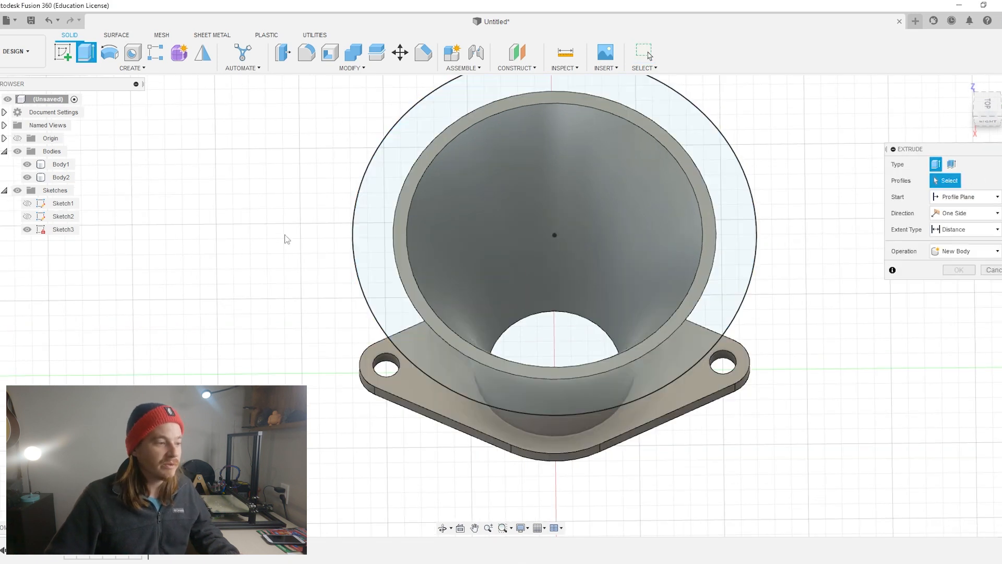
left_click(384, 178)
left_click_drag(505, 234, 503, 220)
middle_click_drag(324, 290, 473, 275, "shift")
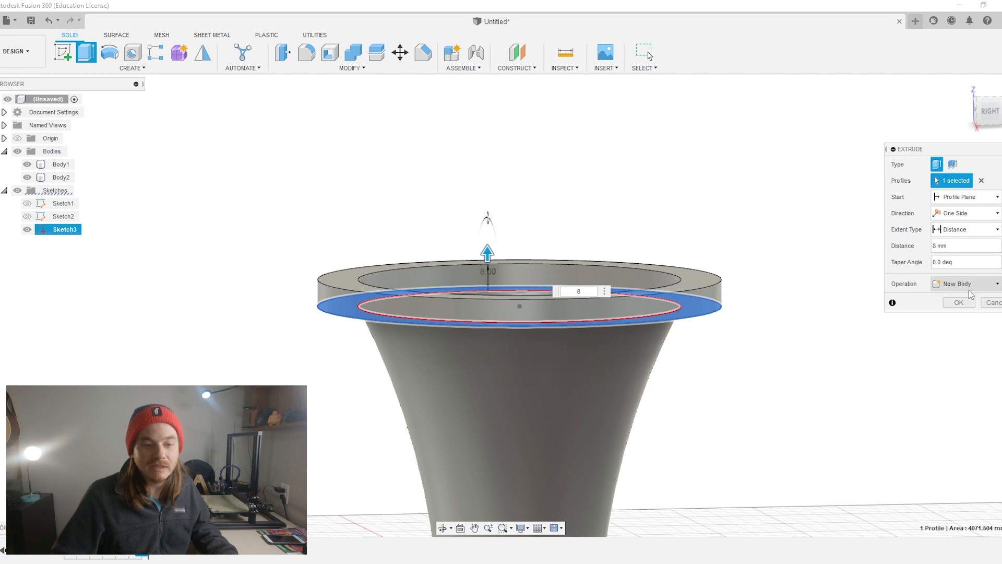
left_click(959, 302)
Edit the ring extrusion to also include the funnel's rim profile, keeping the 8 mm distance
middle_click_drag(840, 322, 646, 227, "shift")
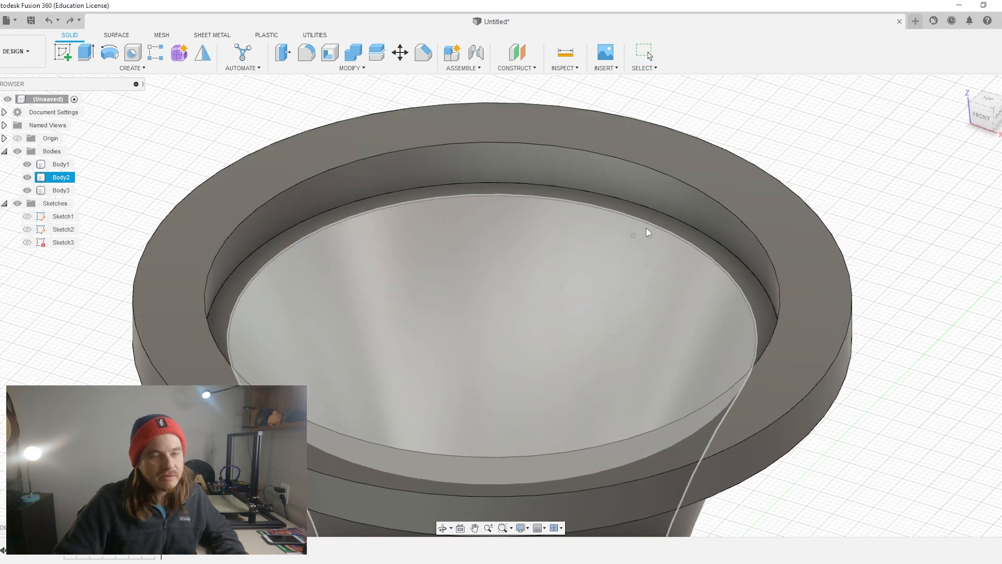
double_click(143, 552)
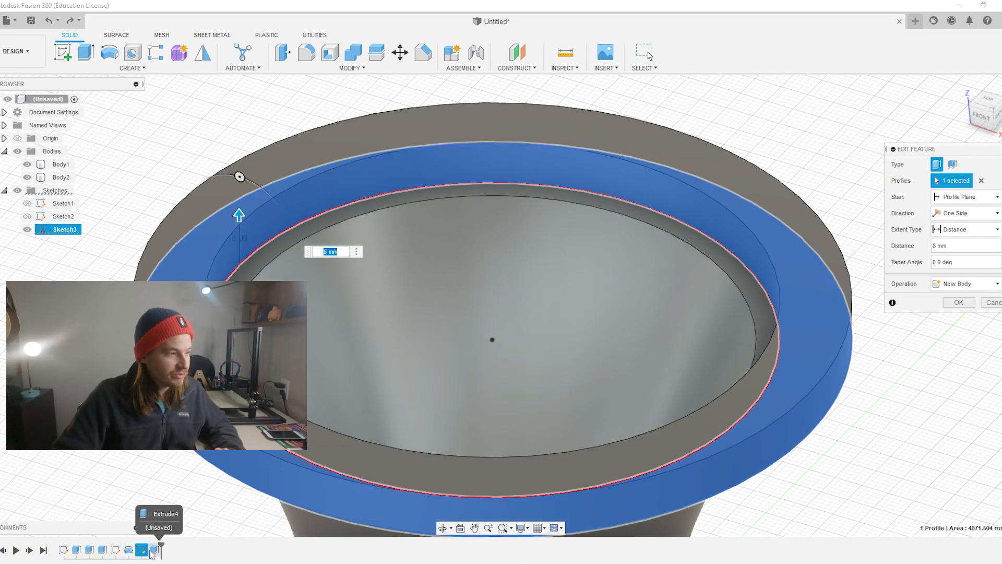
left_click(273, 248)
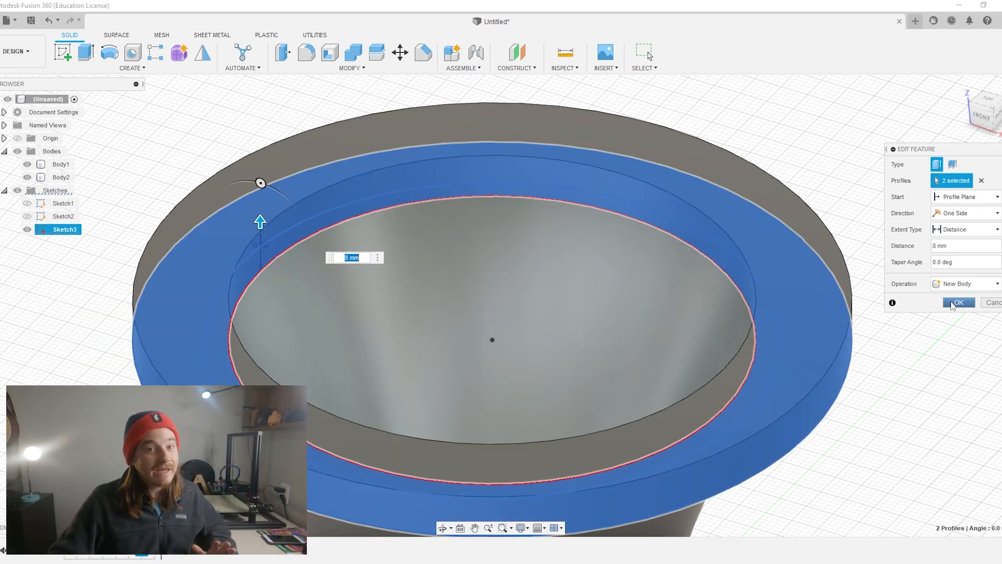
left_click(953, 303)
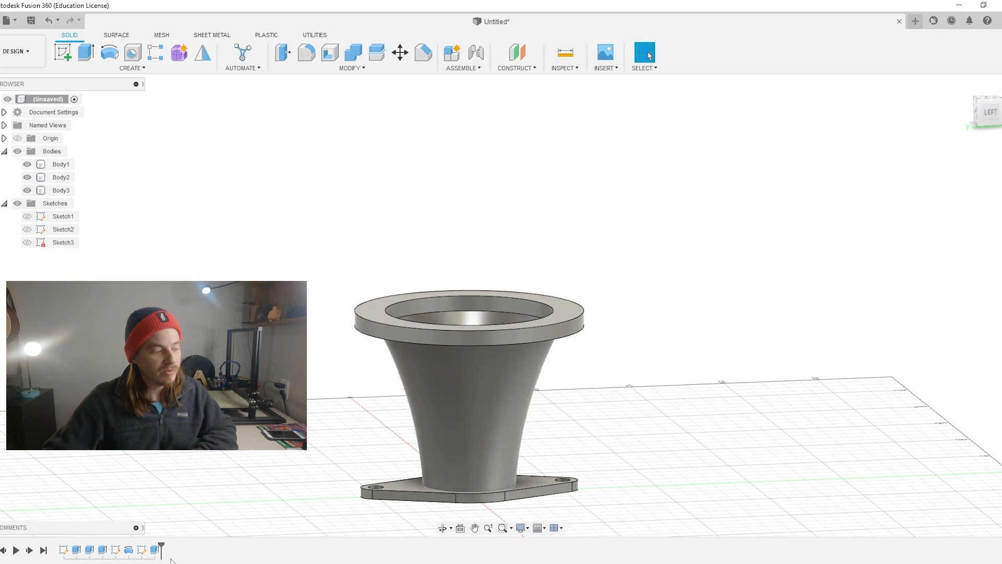
Edit the funnel's revolve feature and set its operation to Join
double_click(129, 549)
left_click(979, 263)
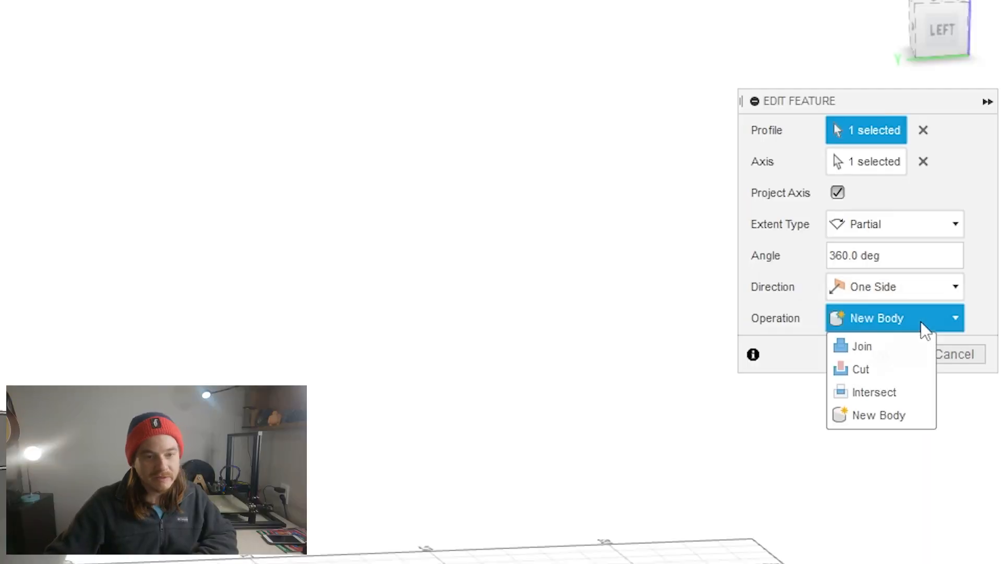
left_click(903, 347)
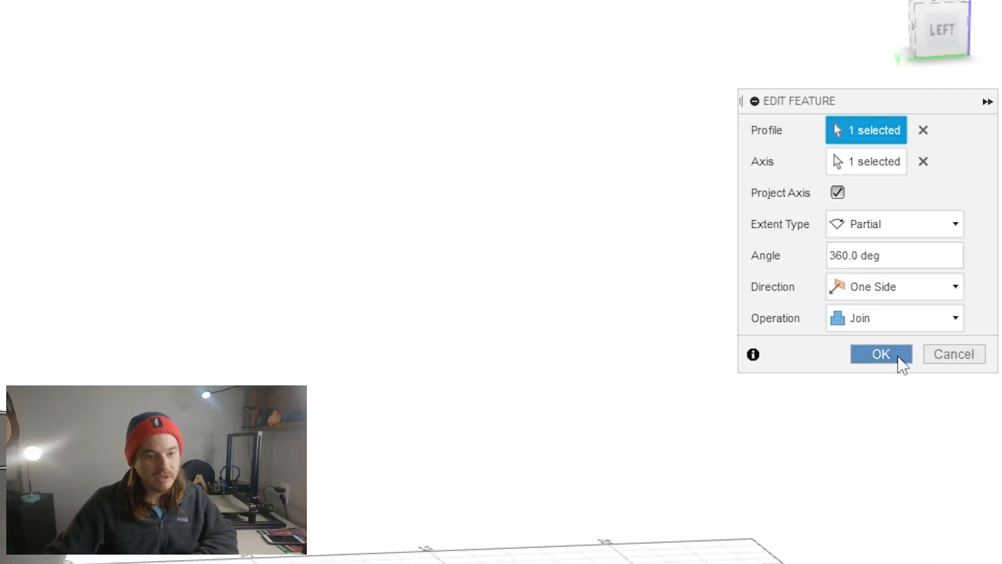
left_click(898, 356)
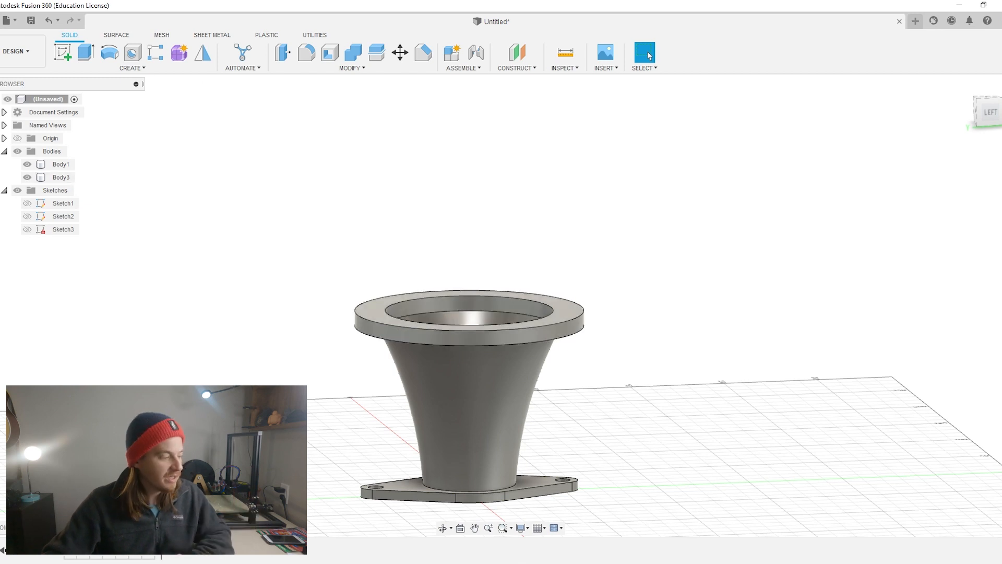
Set the rim ring extrusion's operation to Join, and toggle the body's visibility off and on to check the merge
double_click(156, 555)
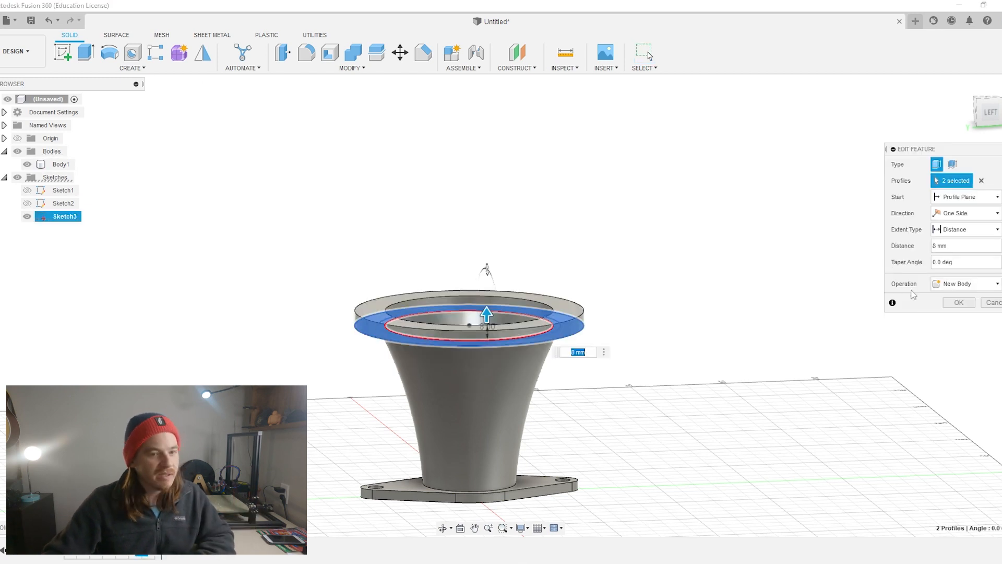
left_click(965, 283)
left_click(946, 295)
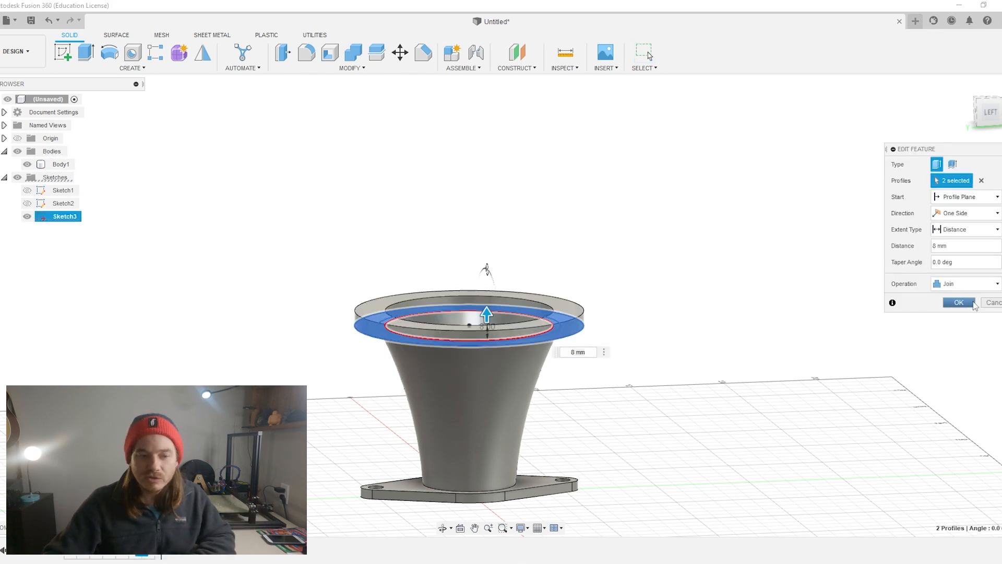
left_click(959, 303)
left_click(26, 167)
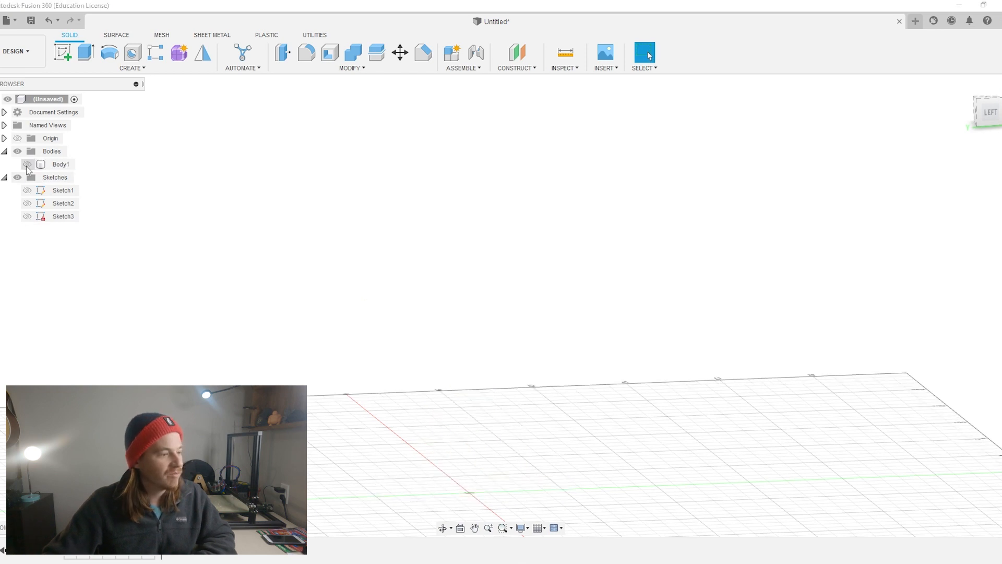
left_click(27, 165)
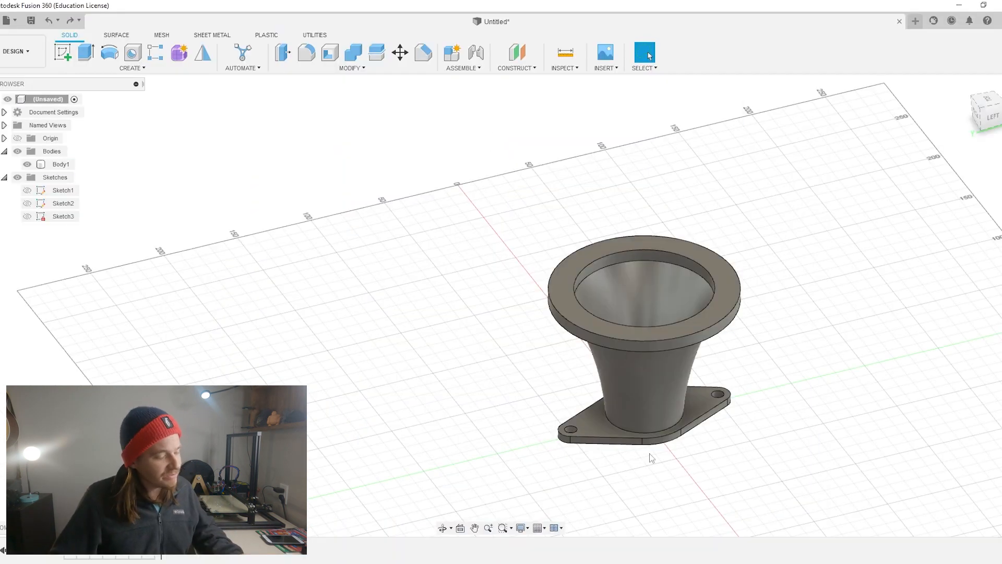
Offset the outer side face of the rim ring inward by 7.5 mm with Press Pull
middle_click_drag(672, 419, 671, 313, "shift")
scroll(653, 309, "up", 2)
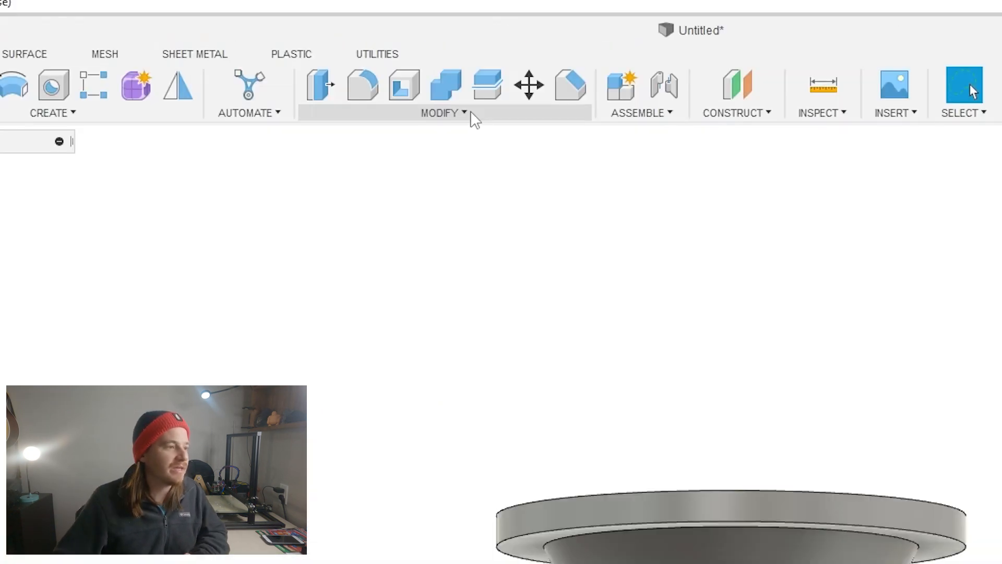
left_click(368, 70)
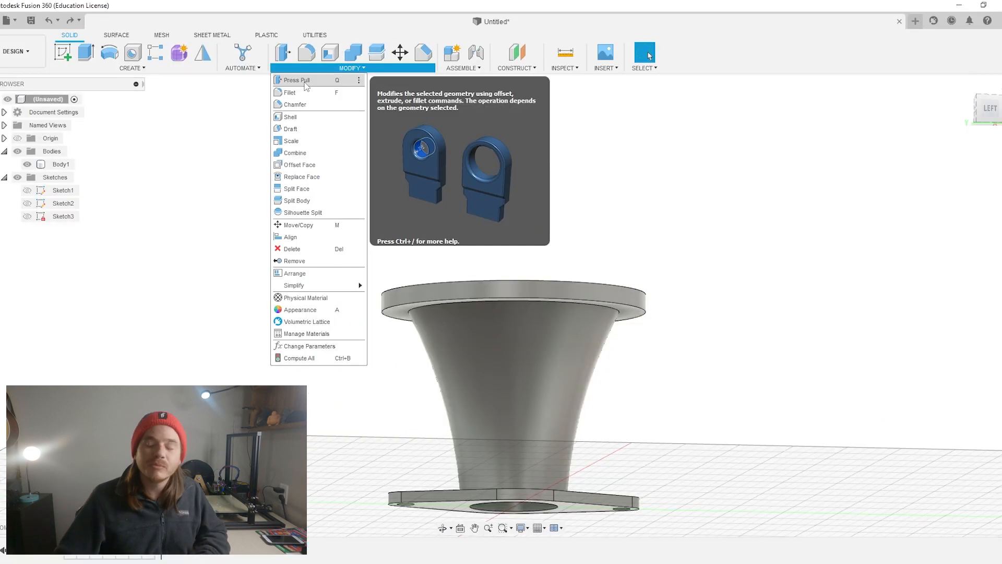
left_click(433, 137)
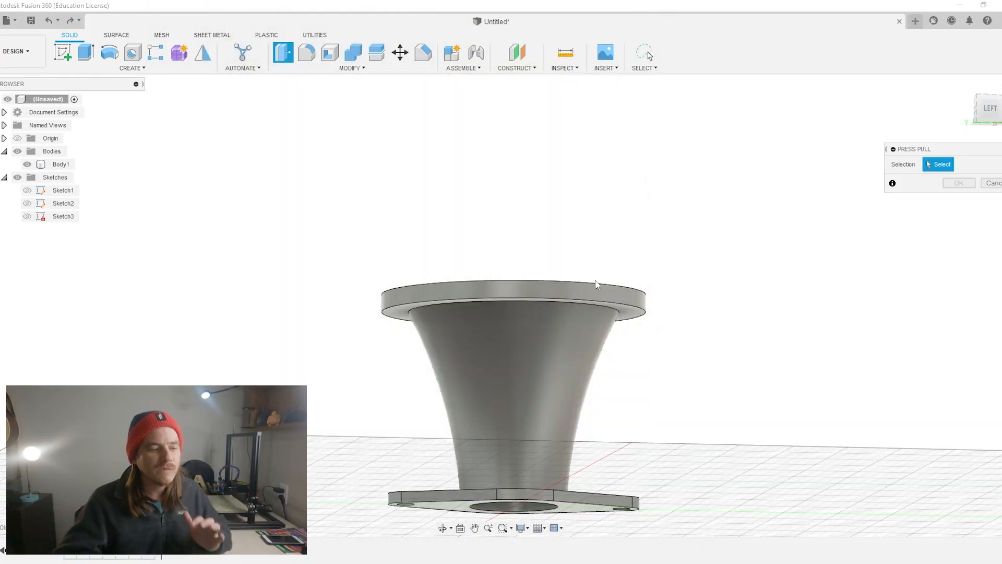
scroll(589, 286, "up", 2)
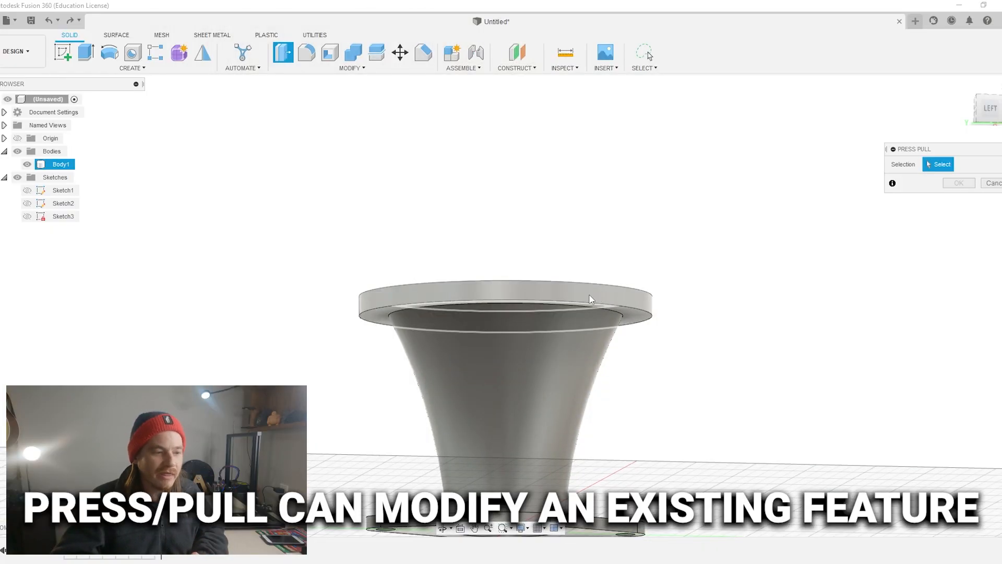
left_click(596, 293)
type("-5")
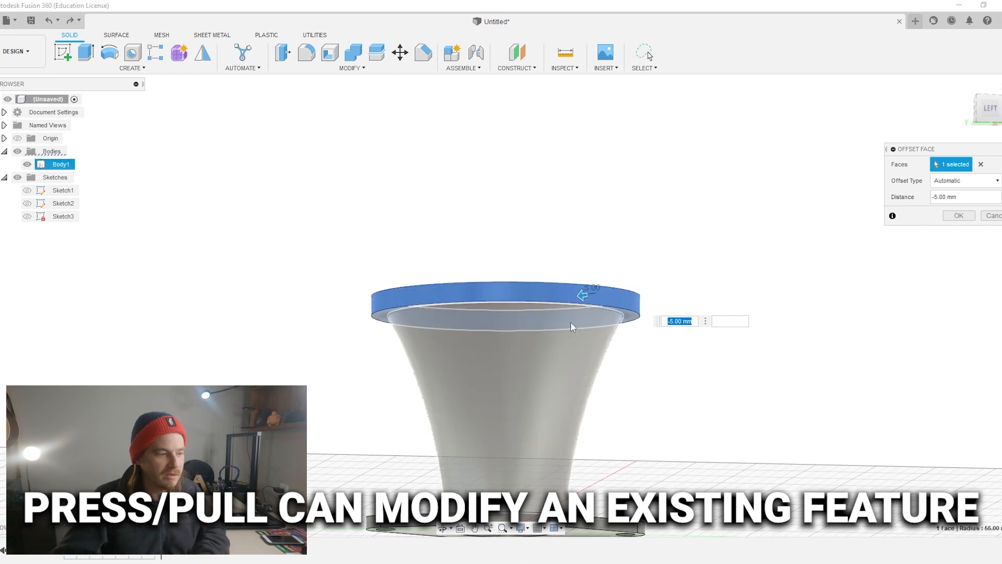
middle_click_drag(518, 343, 477, 329, "shift")
type("-6")
key("Return")
type("-7.5")
key("Return")
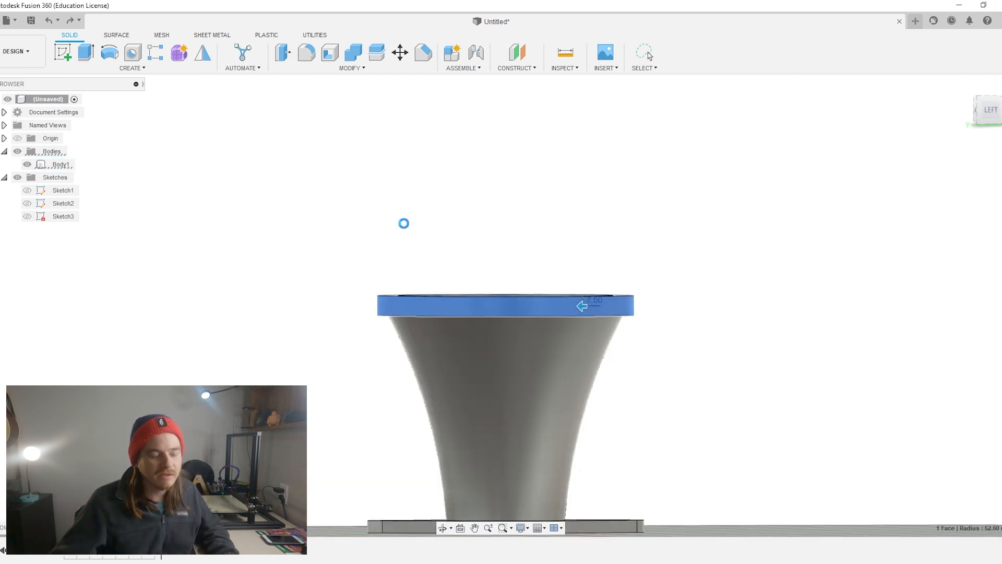
Fillet the circular edge inside the rim where the ring meets the funnel's inner wall
mouse_move(672, 261)
middle_mouse_down("shift")
mouse_move(673, 288)
mouse_move(657, 255)
middle_mouse_up("shift")
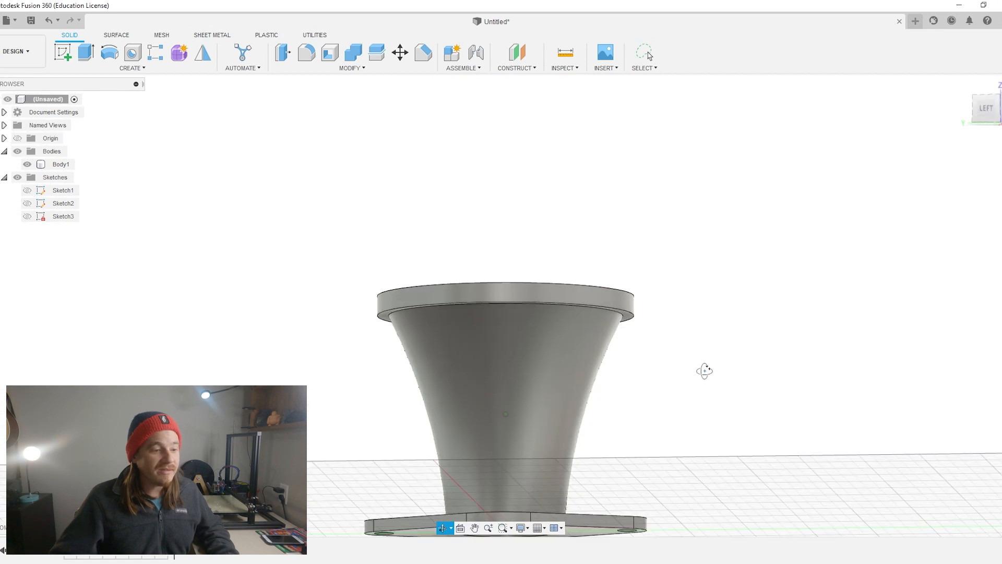
middle_click_drag(704, 369, 738, 283)
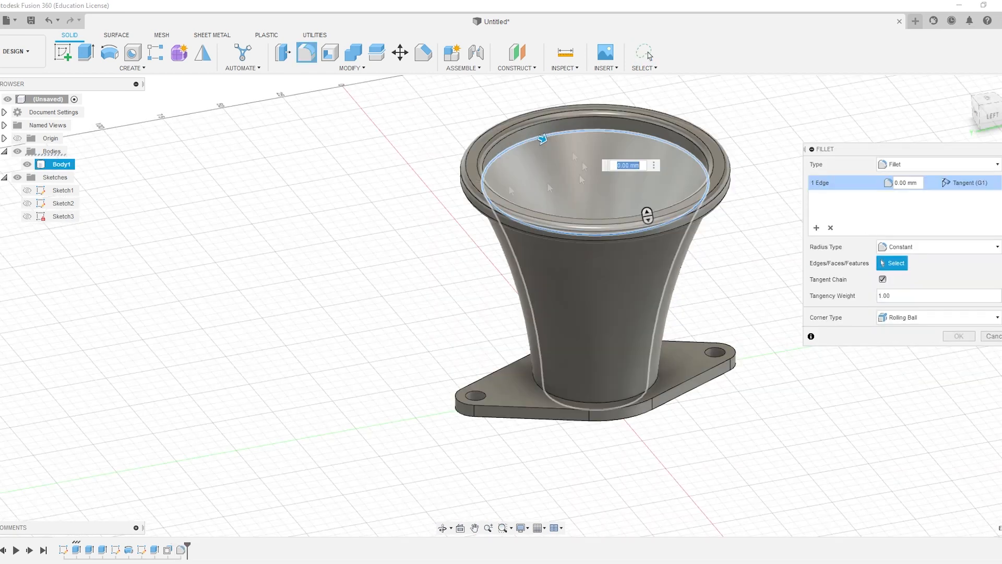
key("Return")
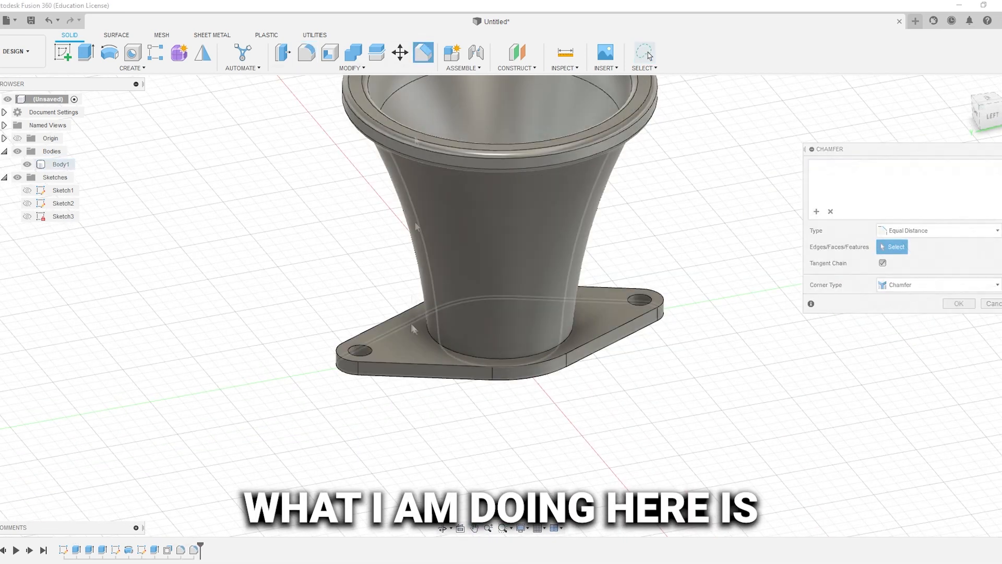
Chamfer the edge where the funnel's base meets the flange by 2 mm
left_click(429, 335)
type("2")
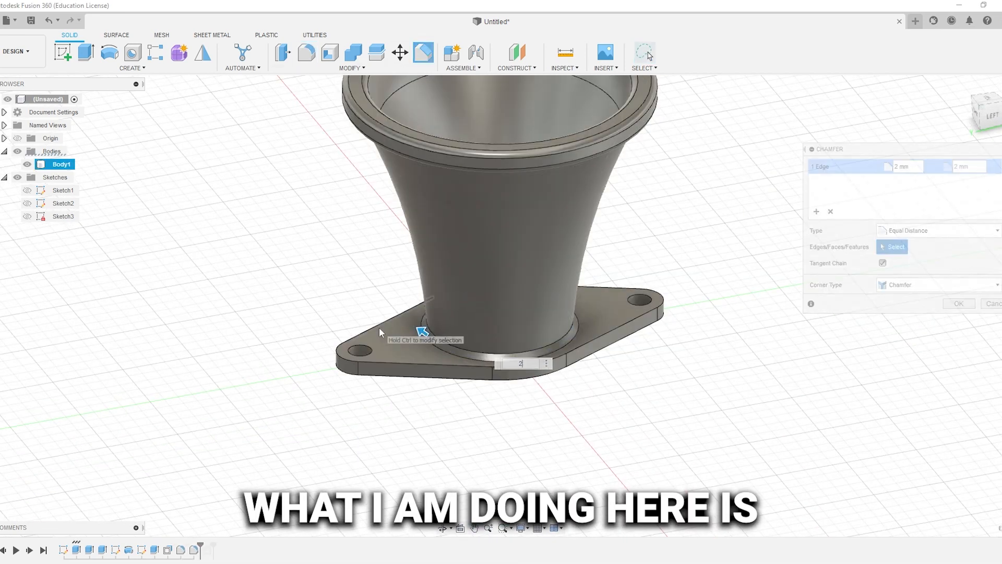
key("Return")
Chamfer the upper edges of both flange holes by 1 mm and the funnel's bottom opening edge by 2 mm
left_click(369, 355)
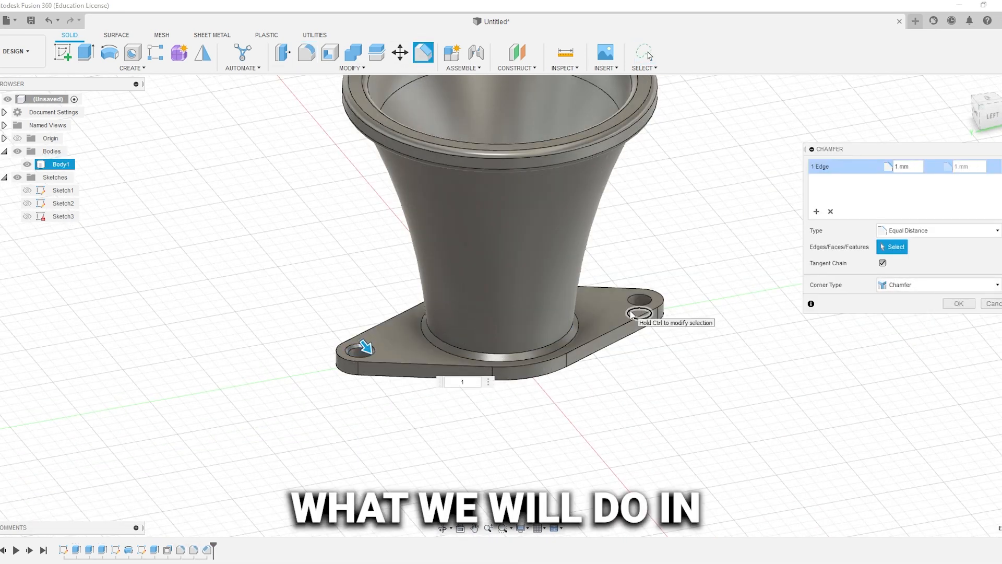
left_click(639, 300)
middle_click_drag(640, 303, 373, 378, "shift")
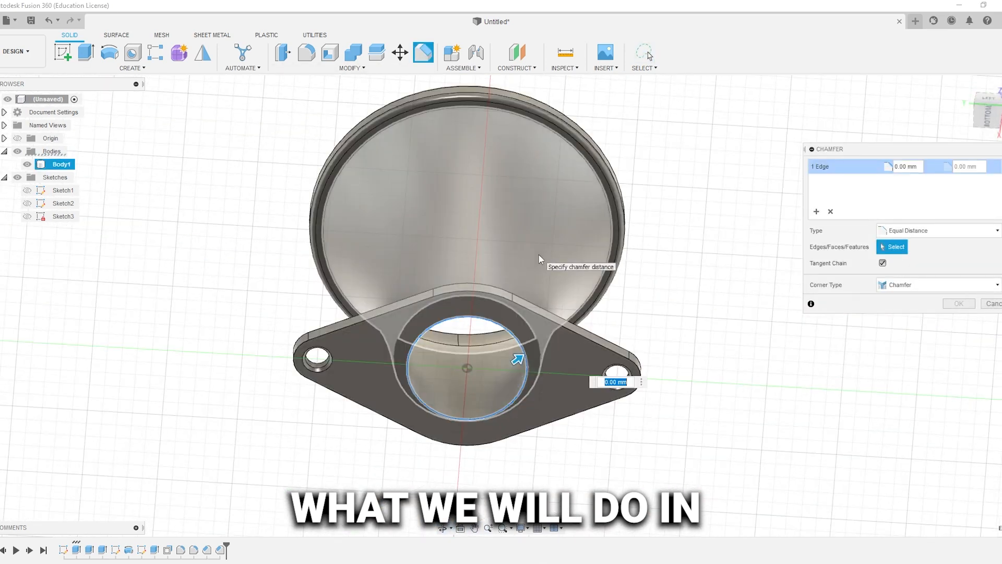
type("2")
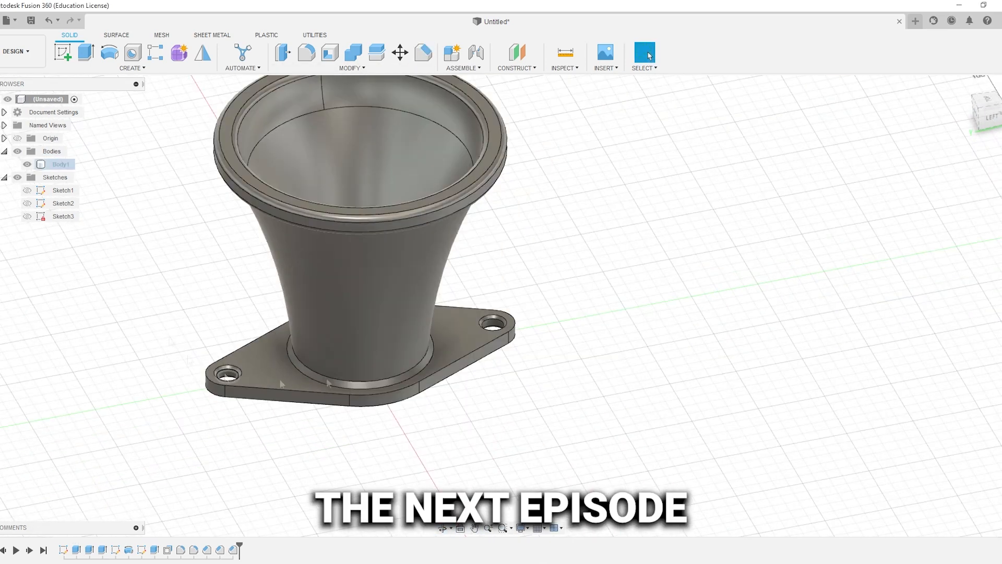
Show the finished funnel as an in-canvas render in the Render workspace and collapse the rendering gallery
key("f")
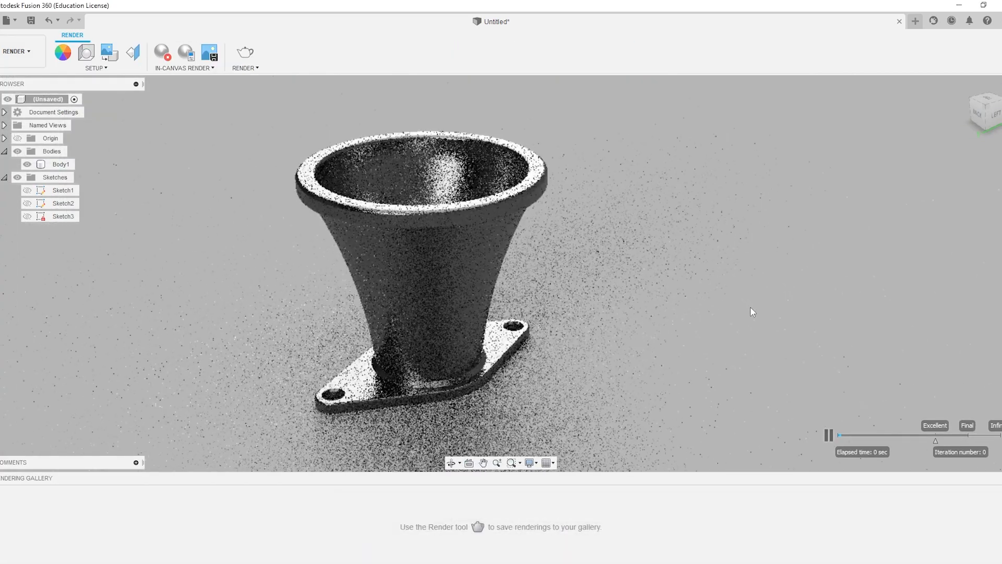
left_click(9, 478)
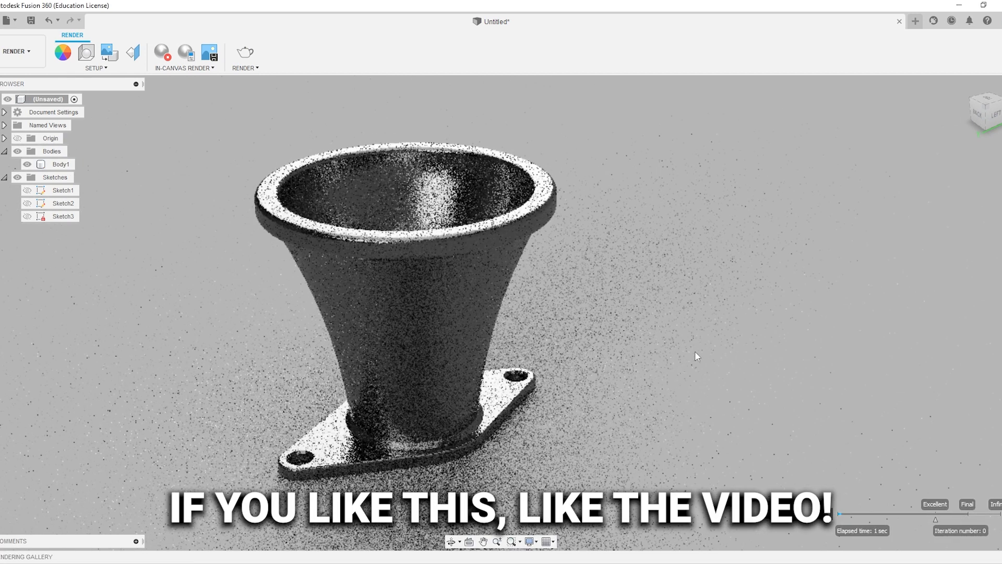